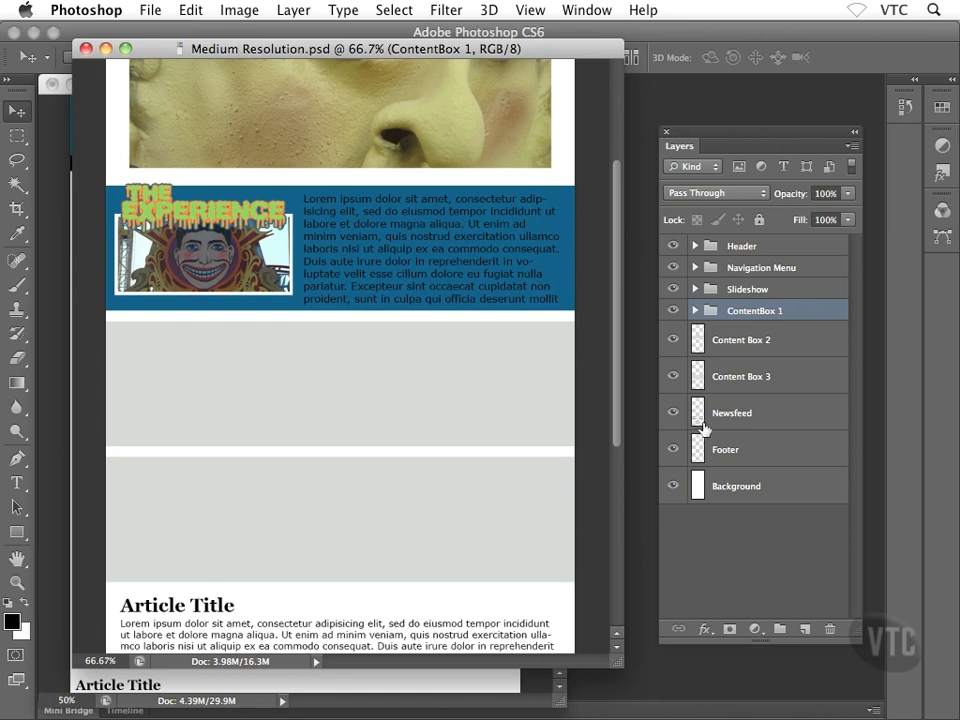
Paste the copied Color Overlay layer style onto the Content Box 2 and Content Box 3 layers.
{"action": "left_click", "coordinate": [740, 342]}
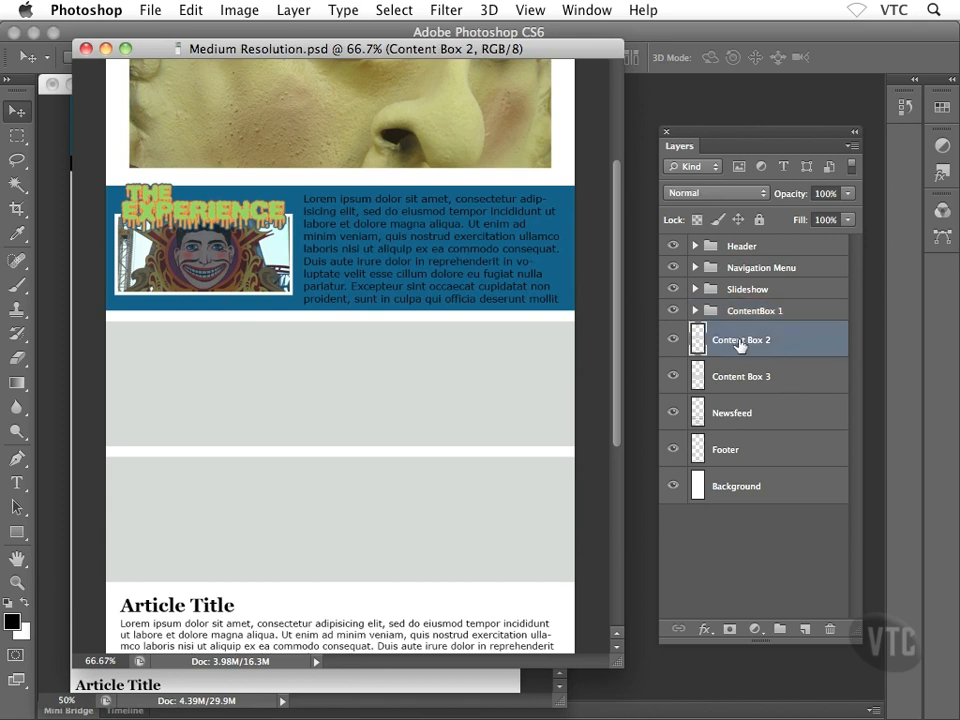
{"action": "right_click", "coordinate": [796, 346]}
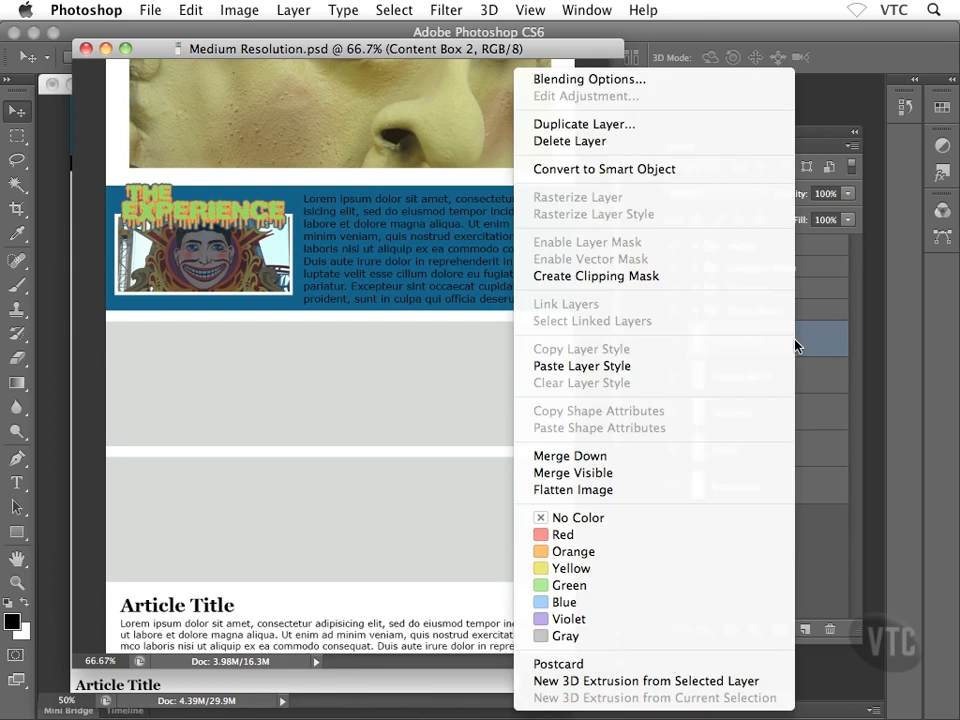
{"action": "left_click", "coordinate": [590, 368]}
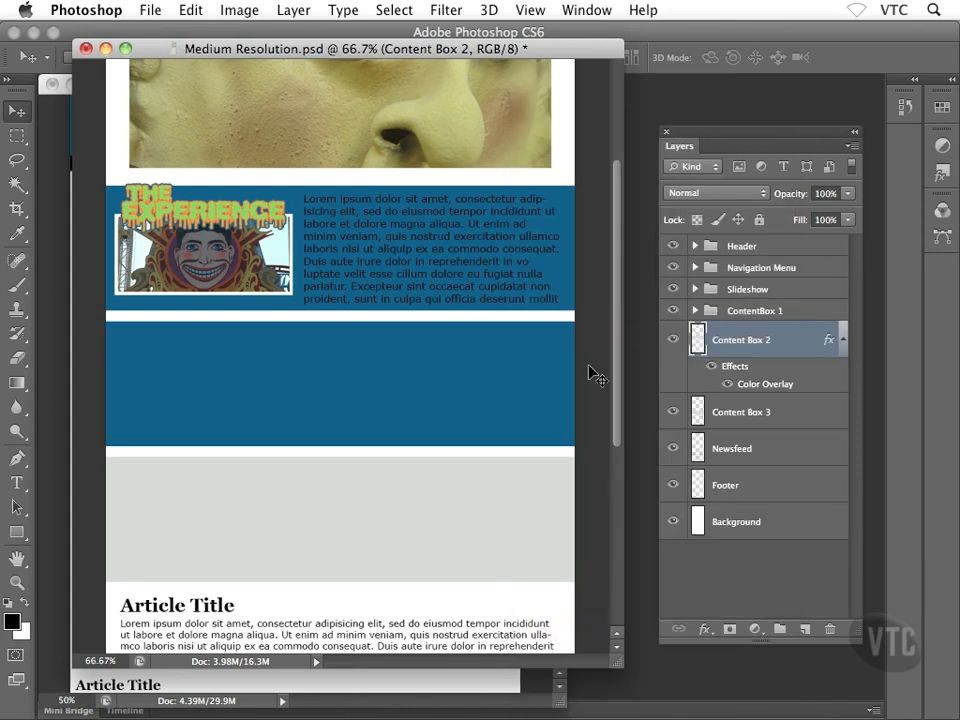
{"action": "left_click", "coordinate": [745, 413]}
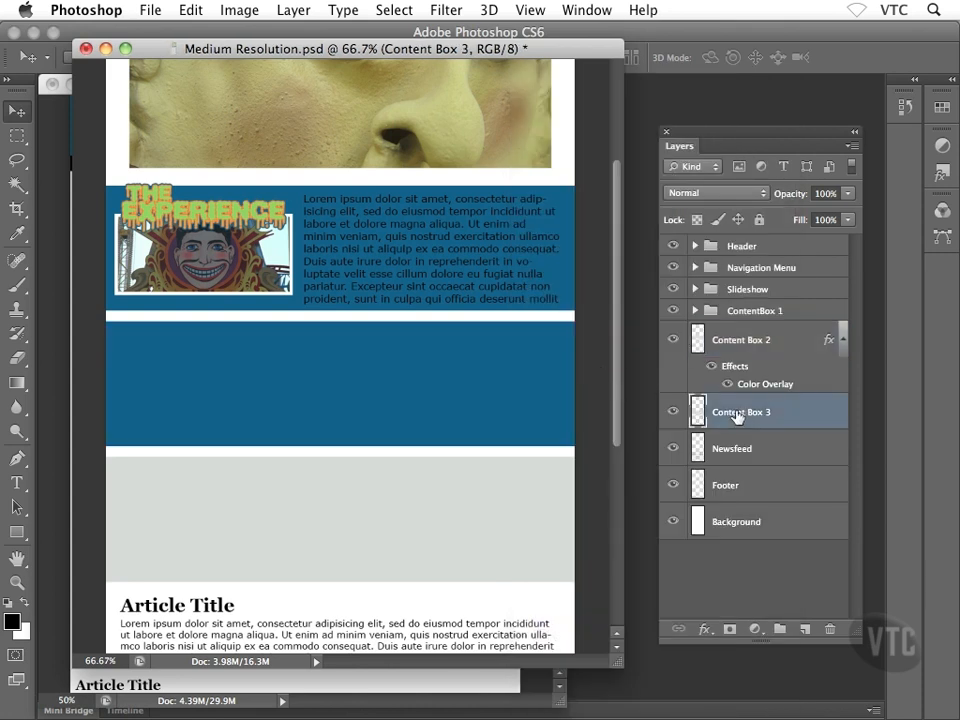
{"action": "right_click", "coordinate": [775, 414]}
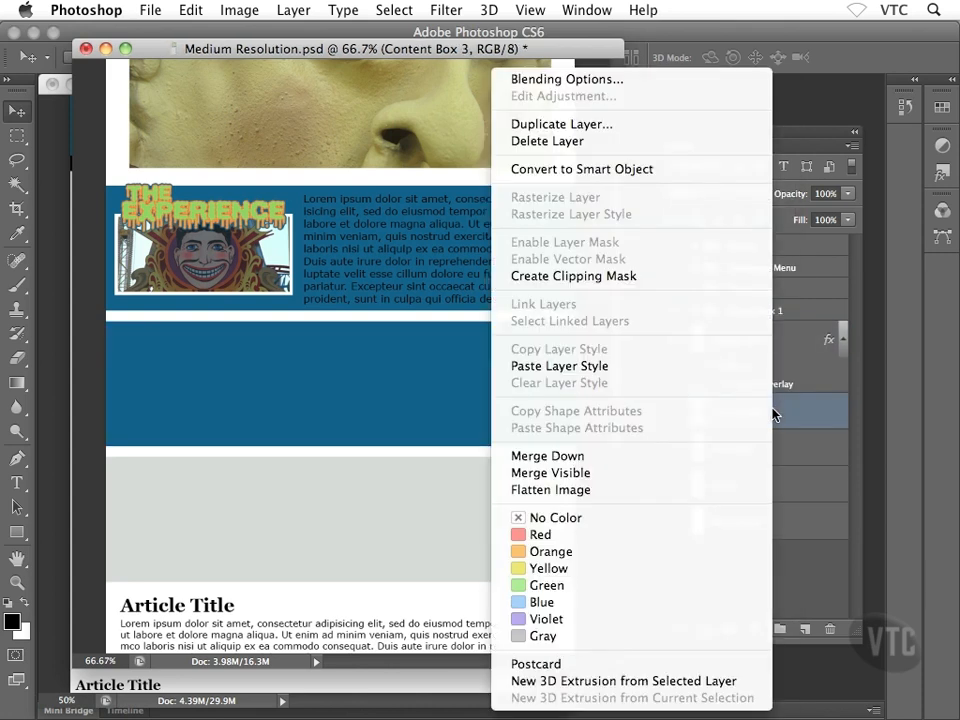
{"action": "left_click", "coordinate": [649, 366]}
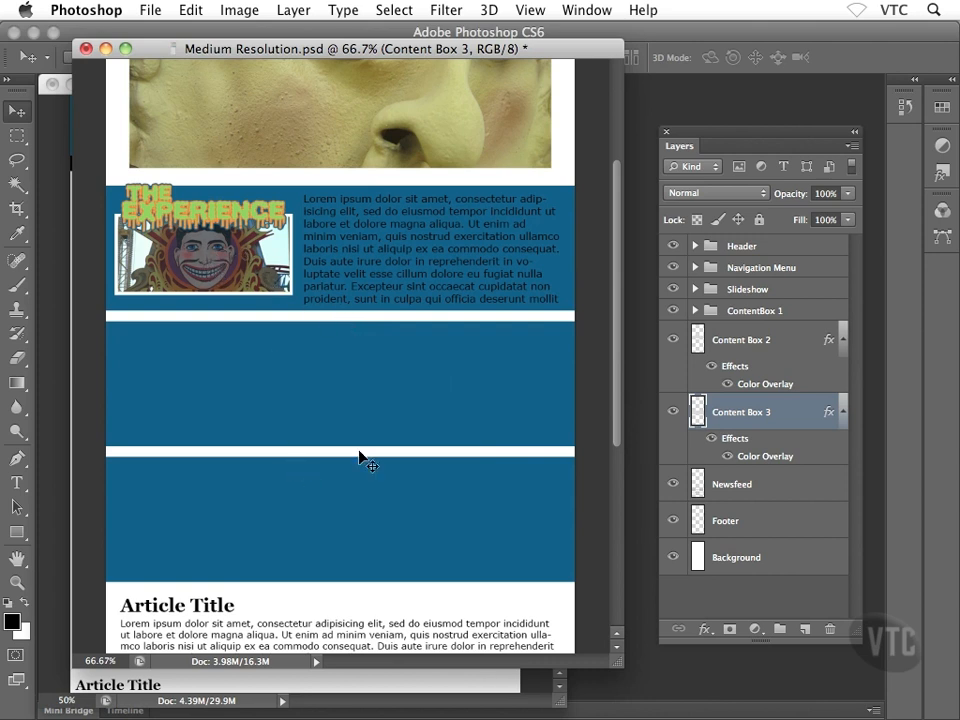
Make Content Box 2 the active layer, and bring High Resolution.psd forward with only its Content Box 2 group expanded among the content boxes.
{"action": "left_click", "coordinate": [738, 338]}
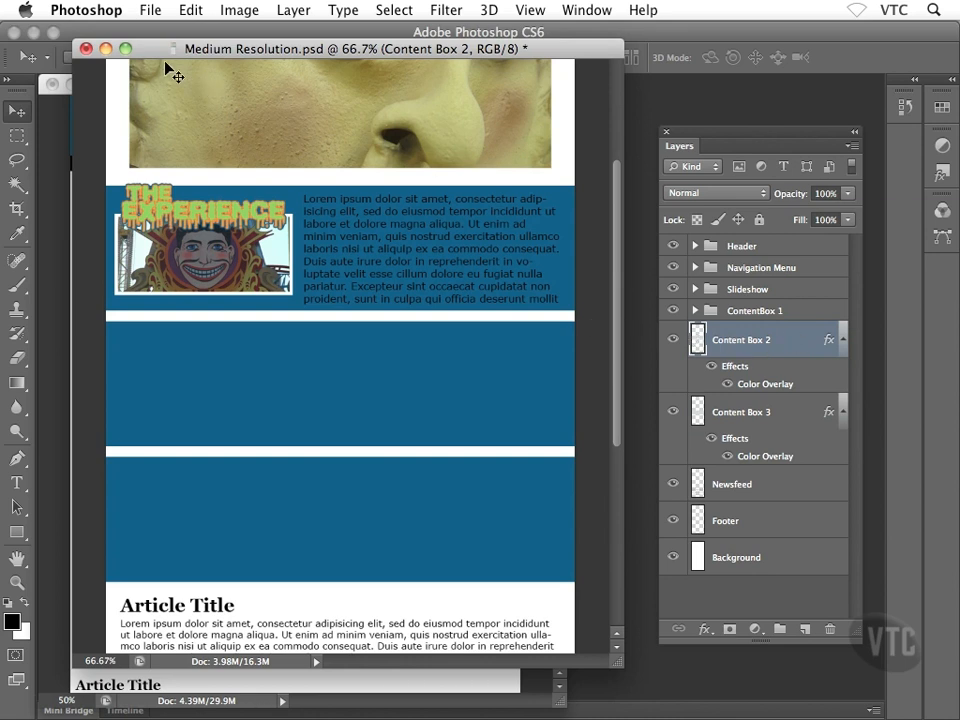
{"action": "left_click_drag", "start_coordinate": [153, 52], "coordinate": [497, 126]}
{"action": "left_click", "coordinate": [310, 378]}
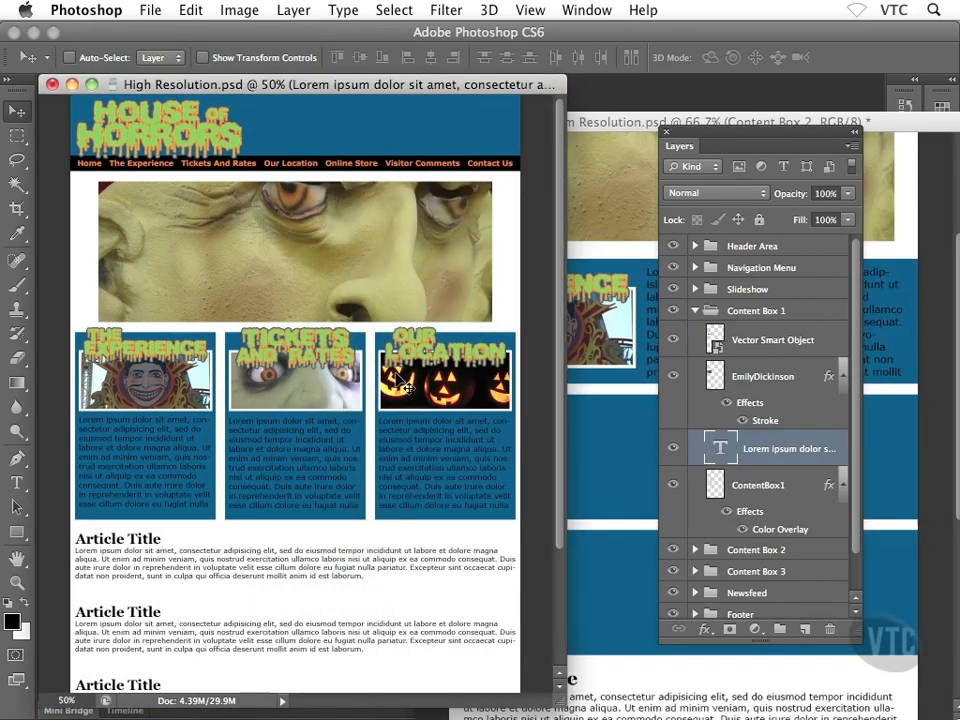
{"action": "left_click", "coordinate": [695, 311]}
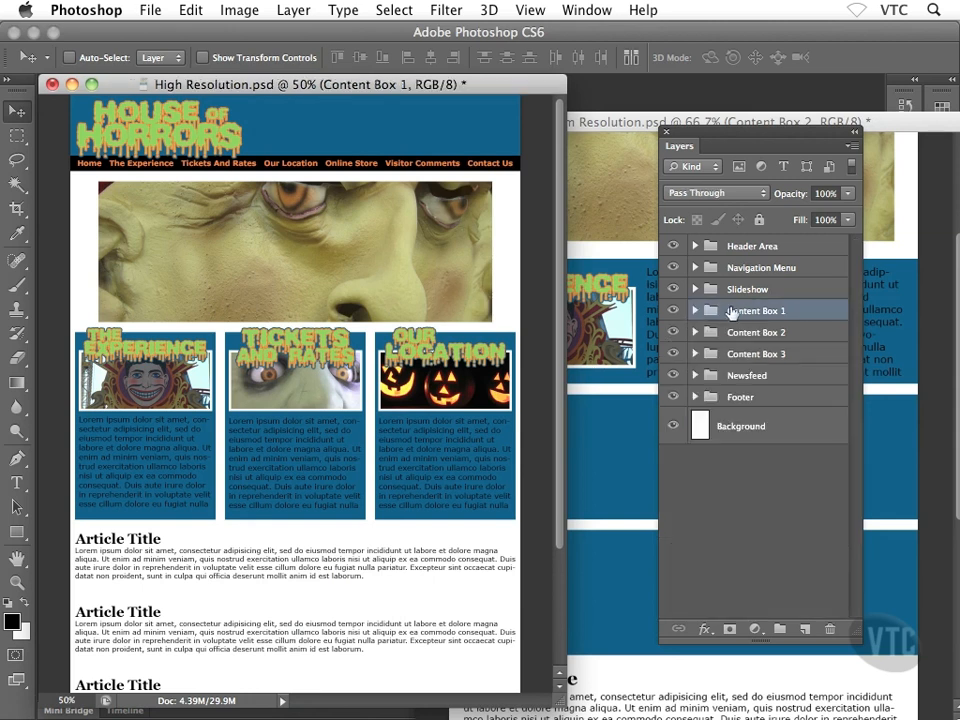
{"action": "left_click", "coordinate": [695, 332]}
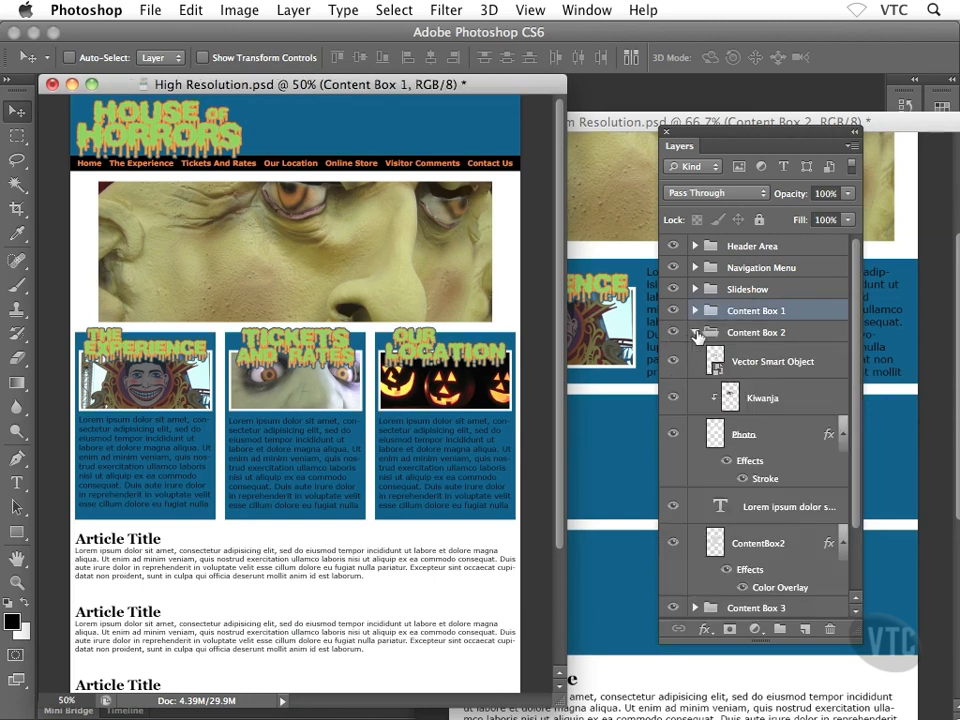
Check what the Vector Smart Object and Kiwanja layers contain by toggling their visibility off and on.
{"action": "left_click", "coordinate": [740, 398]}
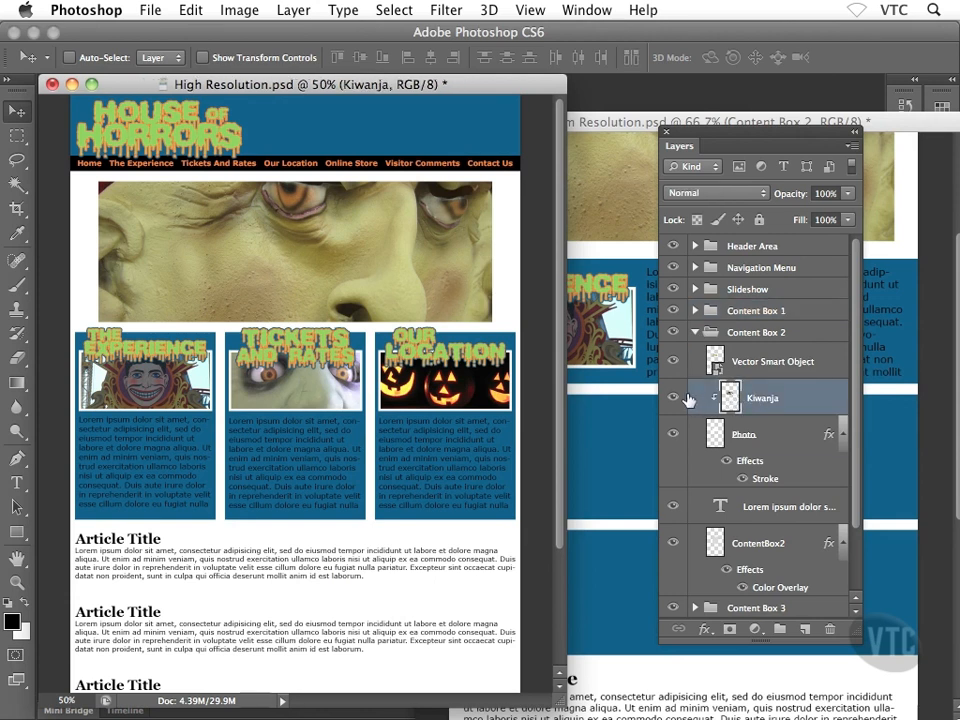
{"action": "left_click", "coordinate": [673, 362]}
{"action": "left_click", "coordinate": [673, 362]}
{"action": "left_click", "coordinate": [673, 398]}
{"action": "left_click", "coordinate": [673, 398]}
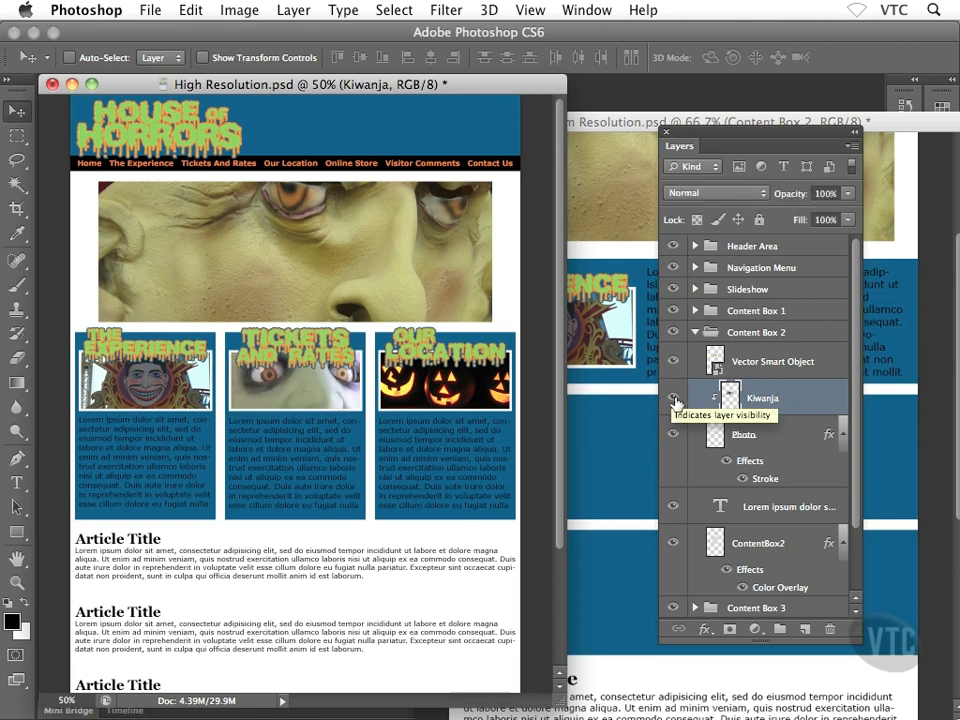
Copy the Photo, Kiwanja and Vector Smart Object layers together into the second blue box of Medium Resolution.psd and nudge them left into place.
{"action": "left_click", "coordinate": [735, 435]}
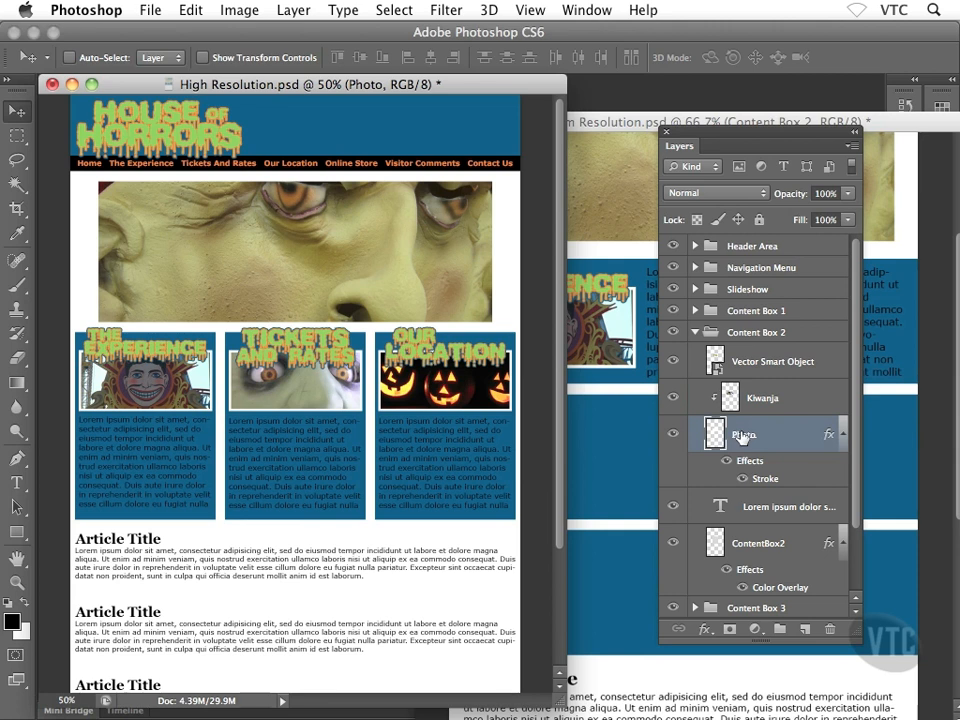
{"action": "left_click", "coordinate": [670, 434]}
{"action": "left_click", "coordinate": [670, 434]}
{"action": "left_click", "coordinate": [760, 398], "text": "shift"}
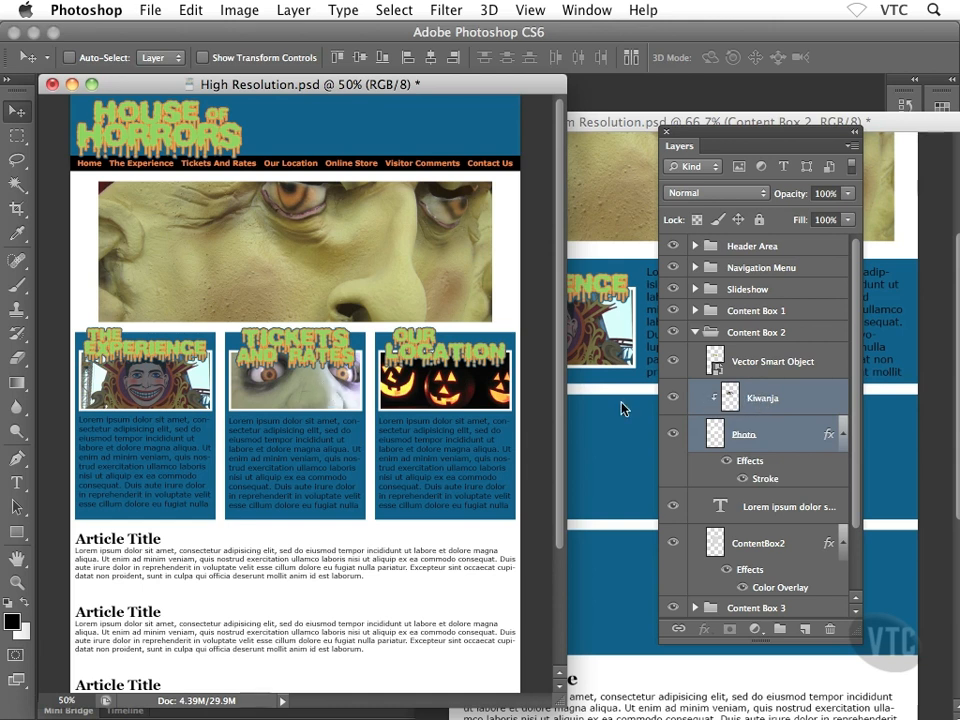
{"action": "left_click", "coordinate": [752, 365], "text": "shift"}
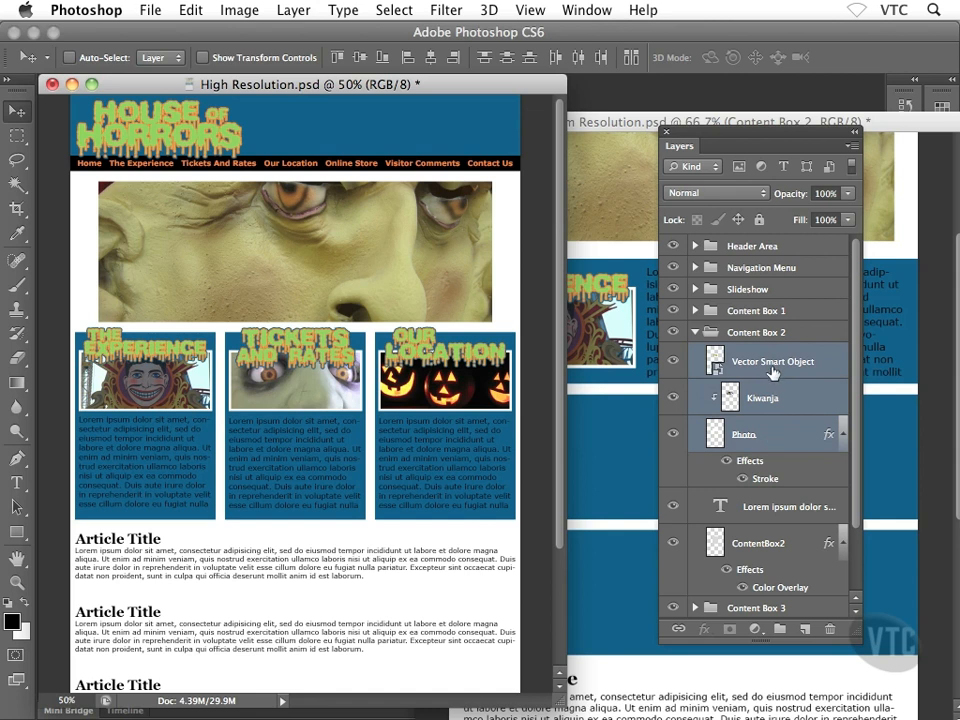
{"action": "left_click_drag", "start_coordinate": [737, 366], "coordinate": [587, 469]}
{"action": "key", "text": "Left"}
{"action": "key", "text": "Left"}
{"action": "key", "text": "Left"}
{"action": "key", "text": "Left"}
{"action": "key", "text": "Left"}
{"action": "key", "text": "Left"}
{"action": "key", "text": "Left"}
{"action": "key", "text": "Left"}
{"action": "key", "text": "Left"}
{"action": "key", "text": "Left"}
{"action": "key", "text": "Left"}
{"action": "key", "text": "Left"}
{"action": "key", "text": "Left"}
{"action": "key", "text": "Left"}
{"action": "key", "text": "Left"}
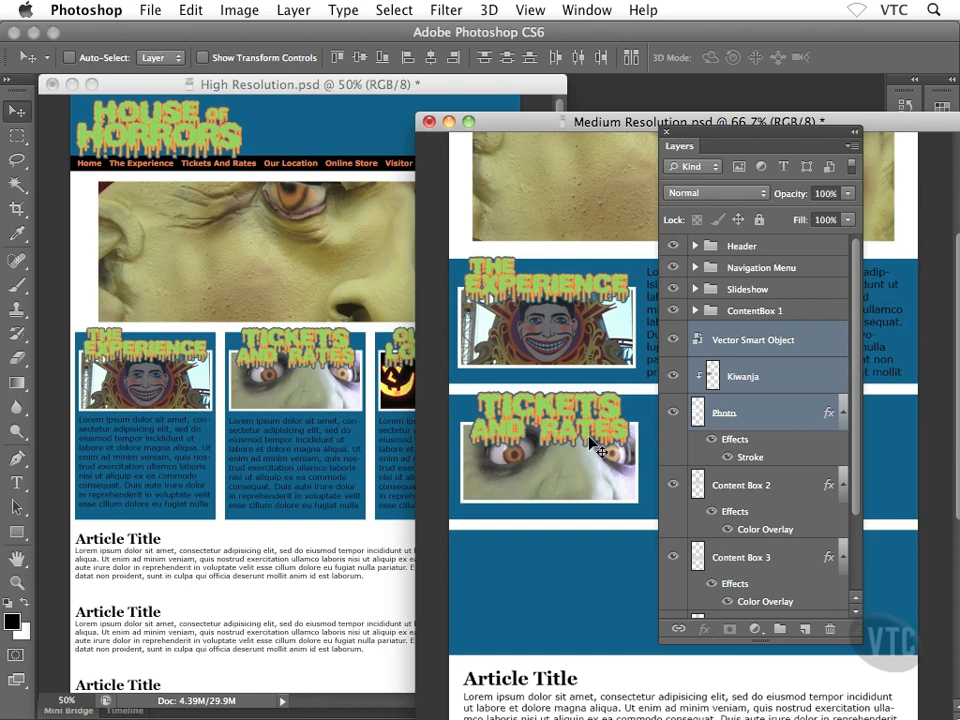
Duplicate the lorem ipsum text layer of the ContentBox 1 group and move the copy out of the group, directly below it.
{"action": "left_click_drag", "start_coordinate": [527, 122], "coordinate": [212, 122]}
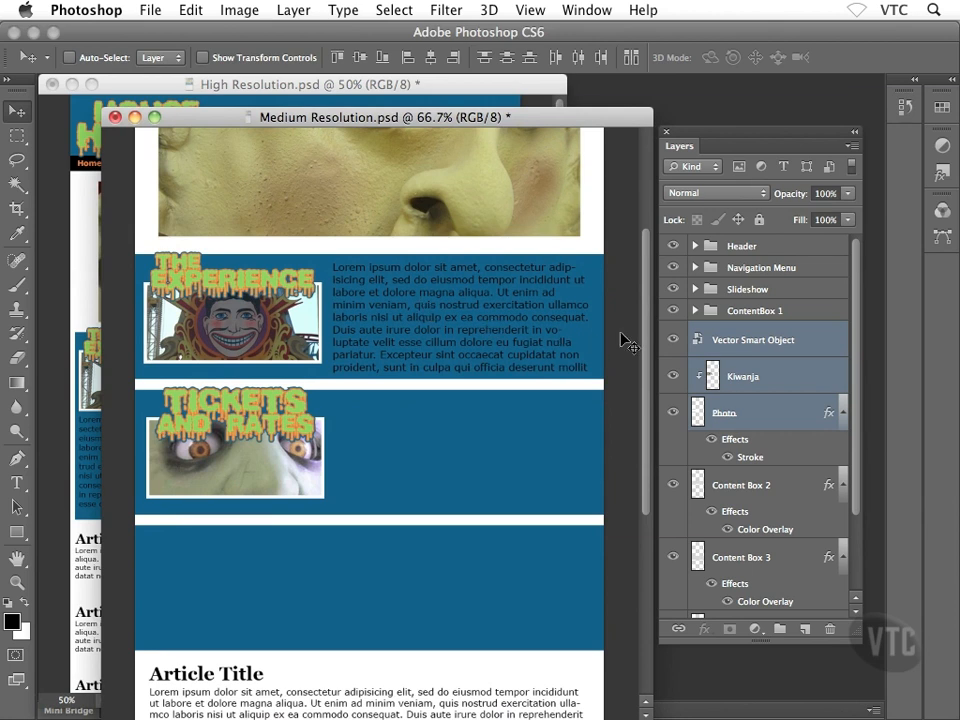
{"action": "left_click", "coordinate": [694, 311]}
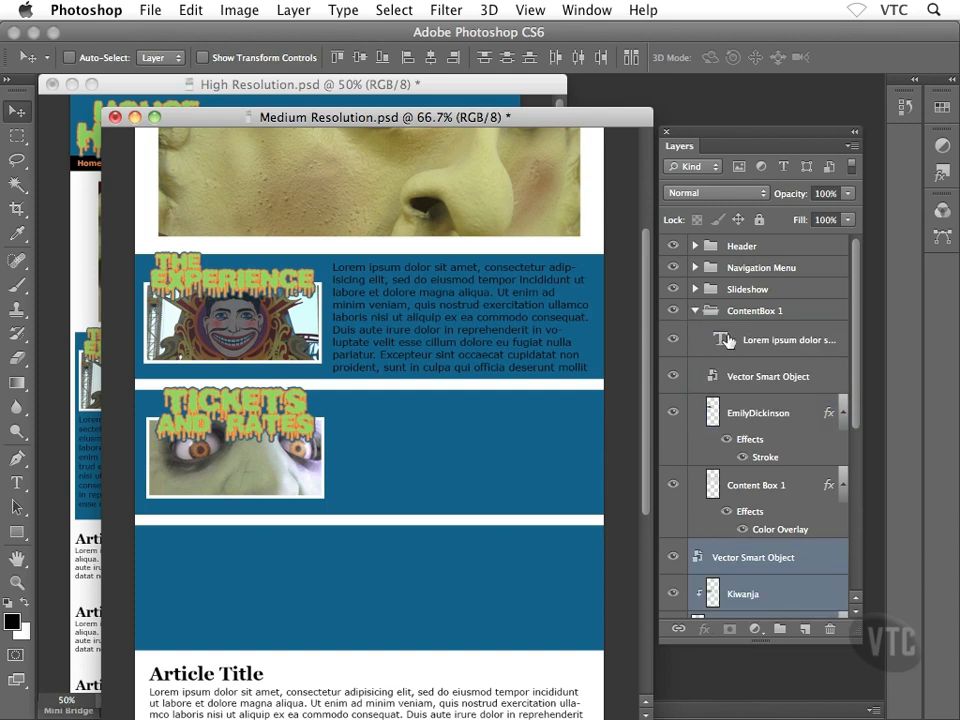
{"action": "left_click", "coordinate": [782, 343]}
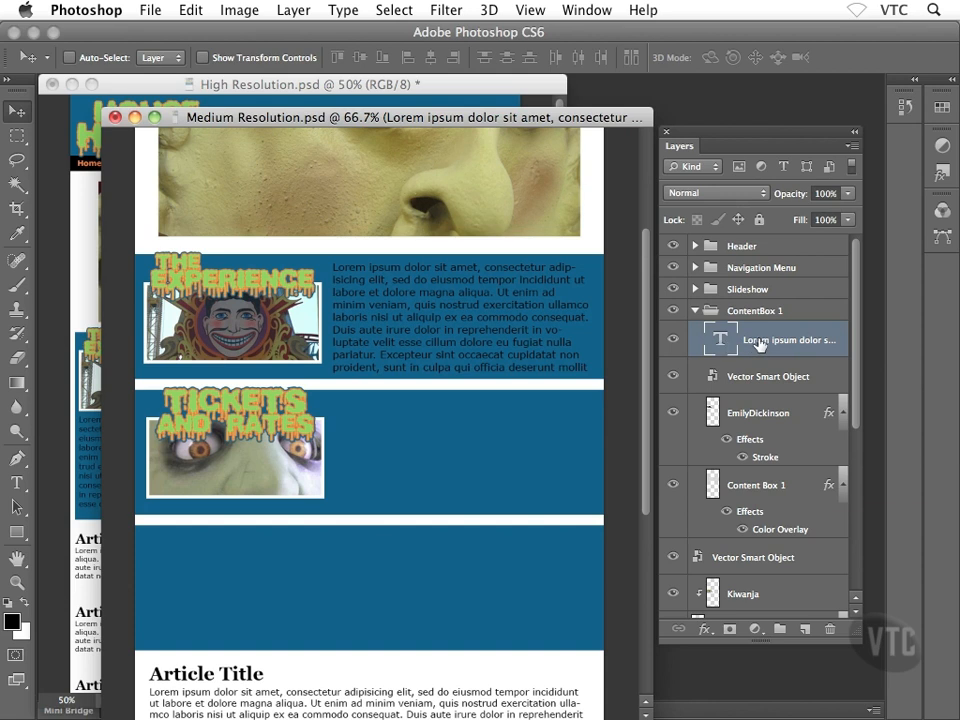
{"action": "mouse_move", "coordinate": [759, 344]}
{"action": "left_mouse_down"}
{"action": "mouse_move", "coordinate": [755, 368]}
{"action": "mouse_move", "coordinate": [795, 484]}
{"action": "mouse_move", "coordinate": [806, 628]}
{"action": "left_mouse_up"}
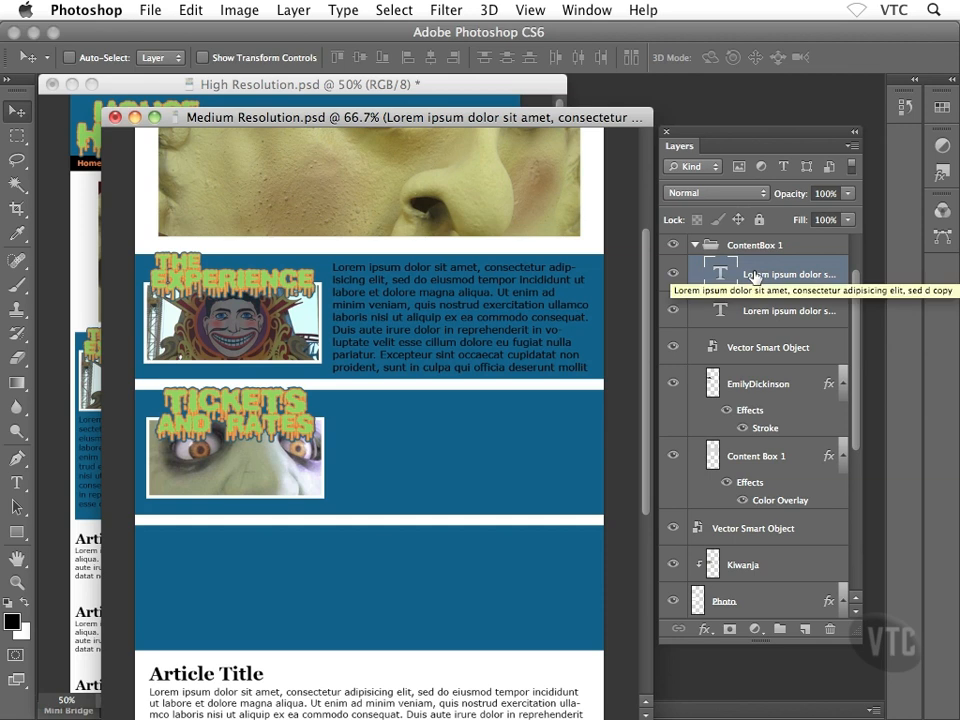
{"action": "left_click_drag", "start_coordinate": [755, 278], "coordinate": [701, 508]}
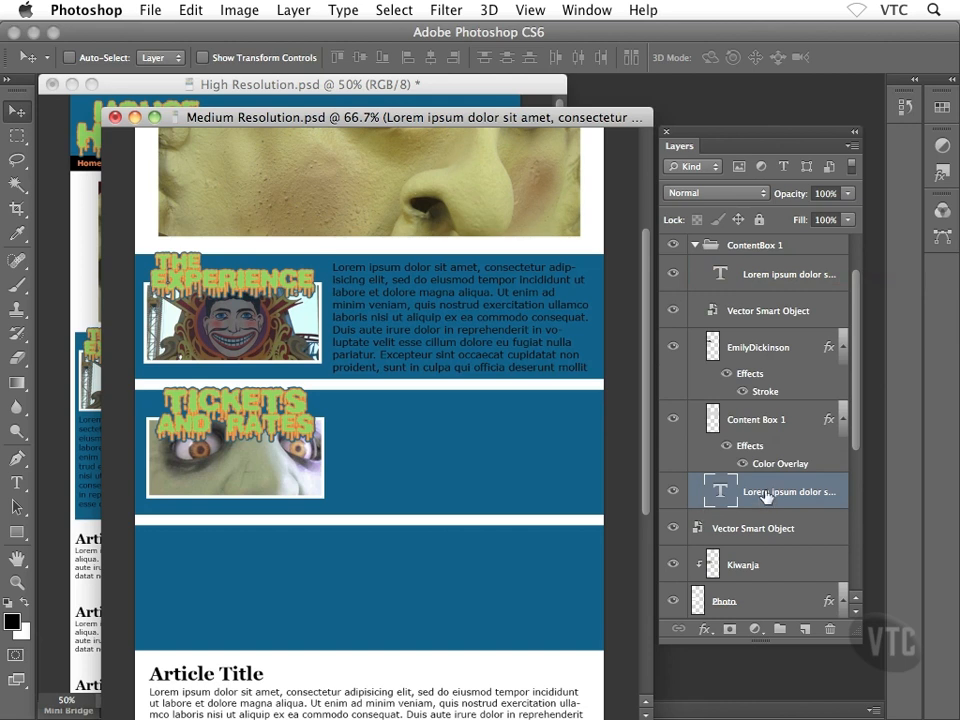
{"action": "left_click", "coordinate": [693, 247]}
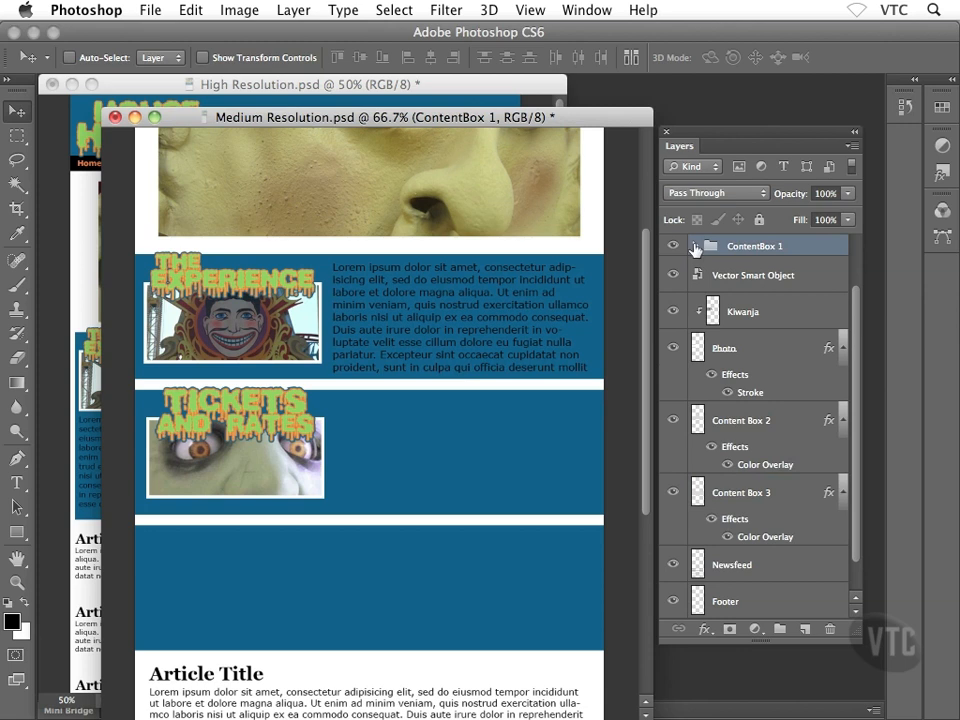
{"action": "left_click", "coordinate": [694, 247]}
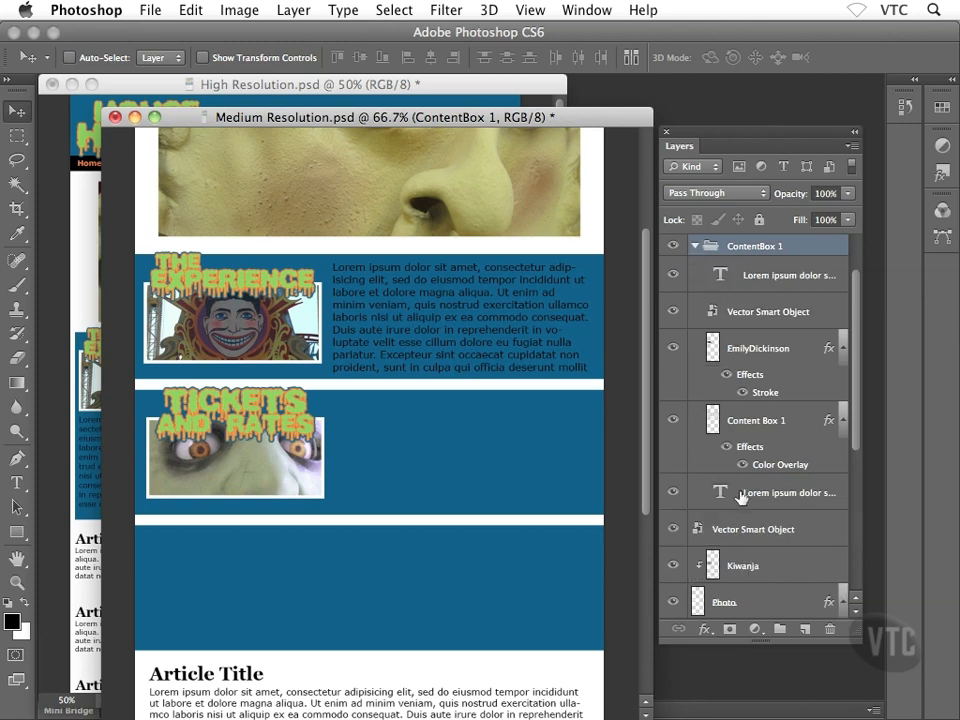
{"action": "left_click", "coordinate": [702, 503]}
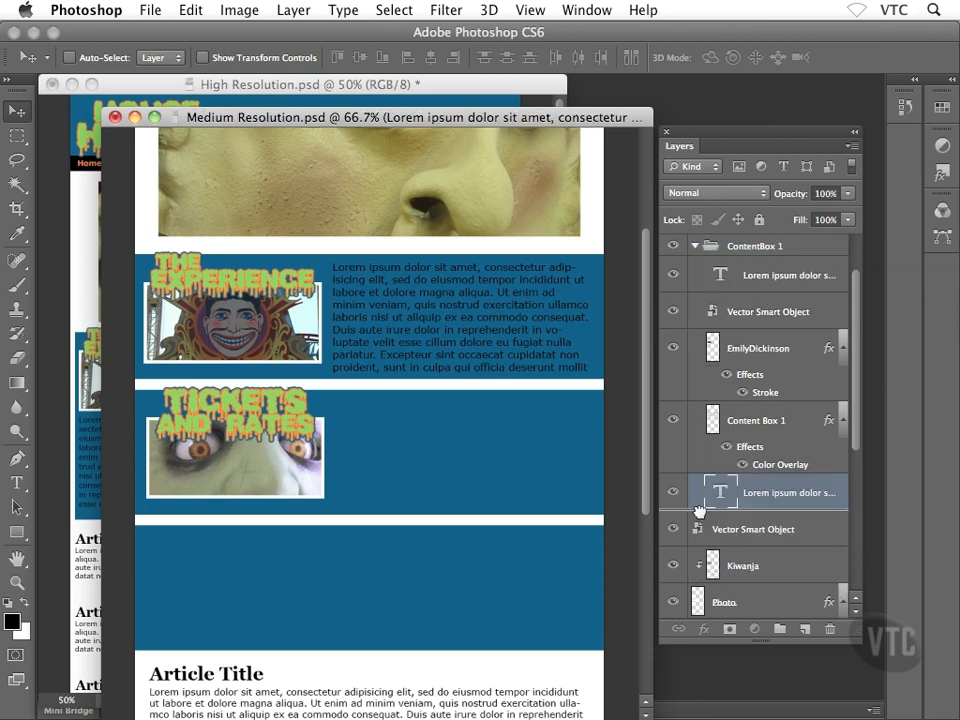
{"action": "left_click_drag", "start_coordinate": [699, 511], "coordinate": [728, 494]}
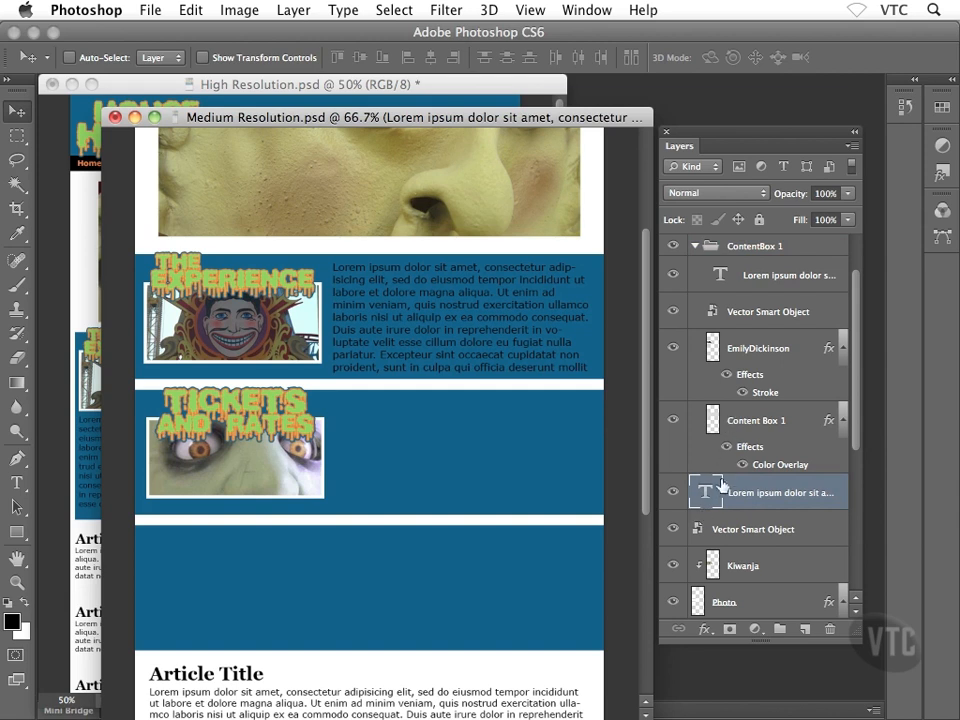
{"action": "left_click", "coordinate": [694, 246]}
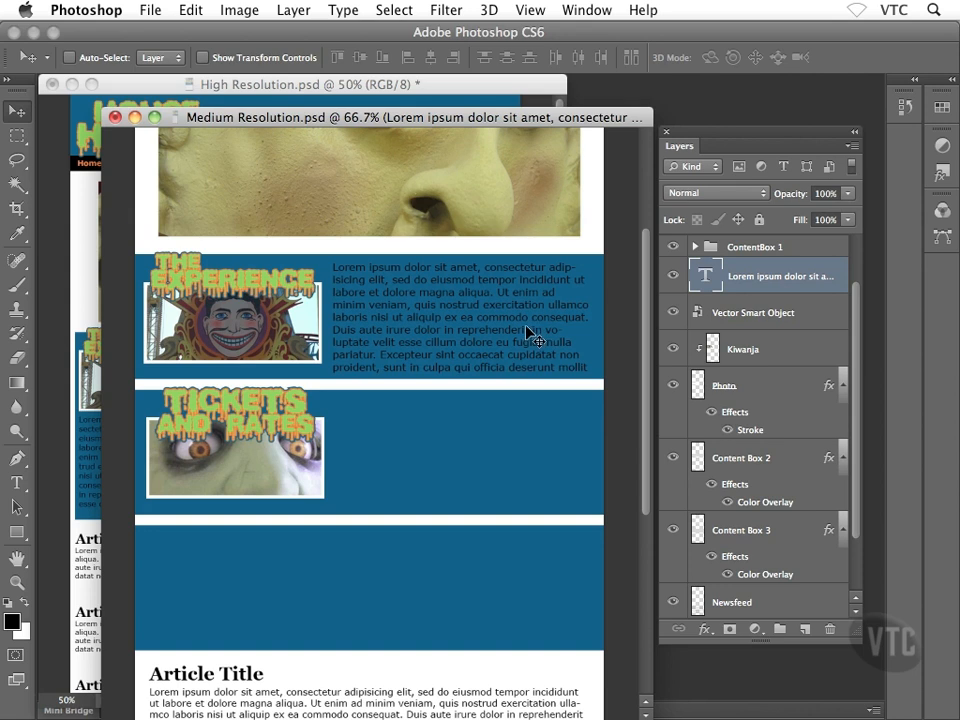
Move the text copy beside the Tickets and Rates picture, and duplicate it into the third blue box with its layer directly above Content Box 3.
{"action": "left_click_drag", "start_coordinate": [533, 335], "coordinate": [529, 468]}
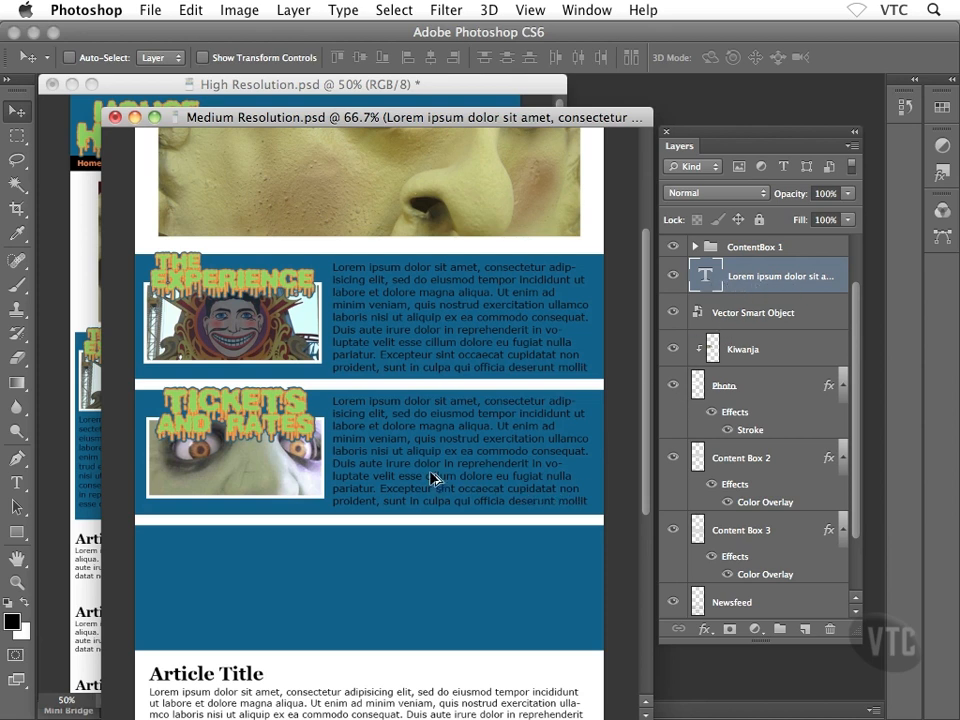
{"action": "left_click_drag", "start_coordinate": [422, 474], "coordinate": [421, 616]}
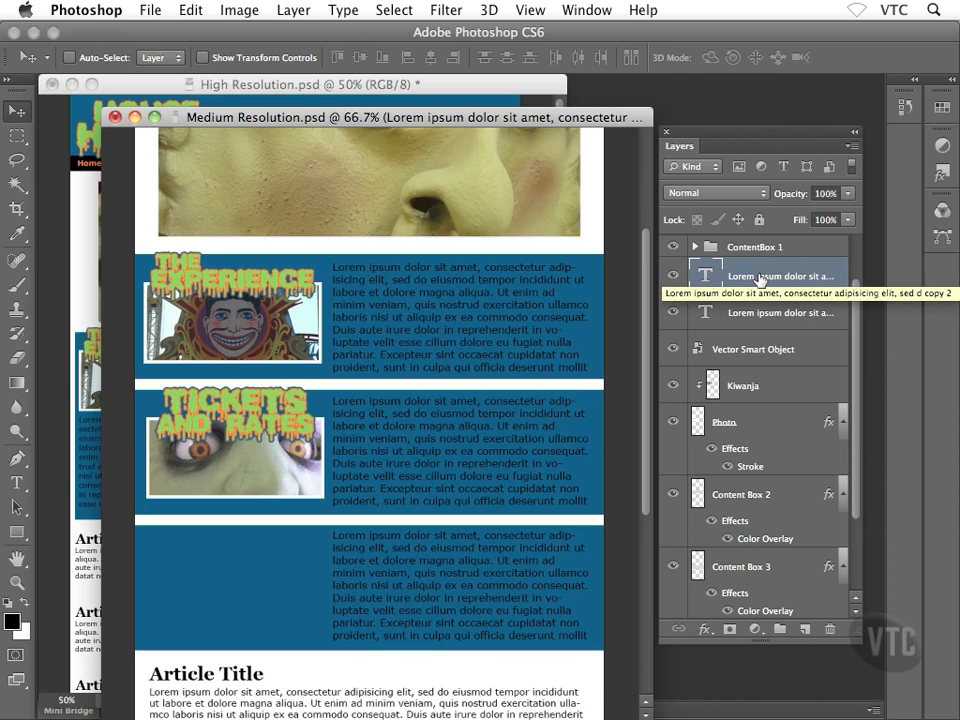
{"action": "mouse_move", "coordinate": [702, 274]}
{"action": "left_mouse_down"}
{"action": "mouse_move", "coordinate": [720, 386]}
{"action": "mouse_move", "coordinate": [707, 540]}
{"action": "mouse_move", "coordinate": [694, 538]}
{"action": "left_mouse_up"}
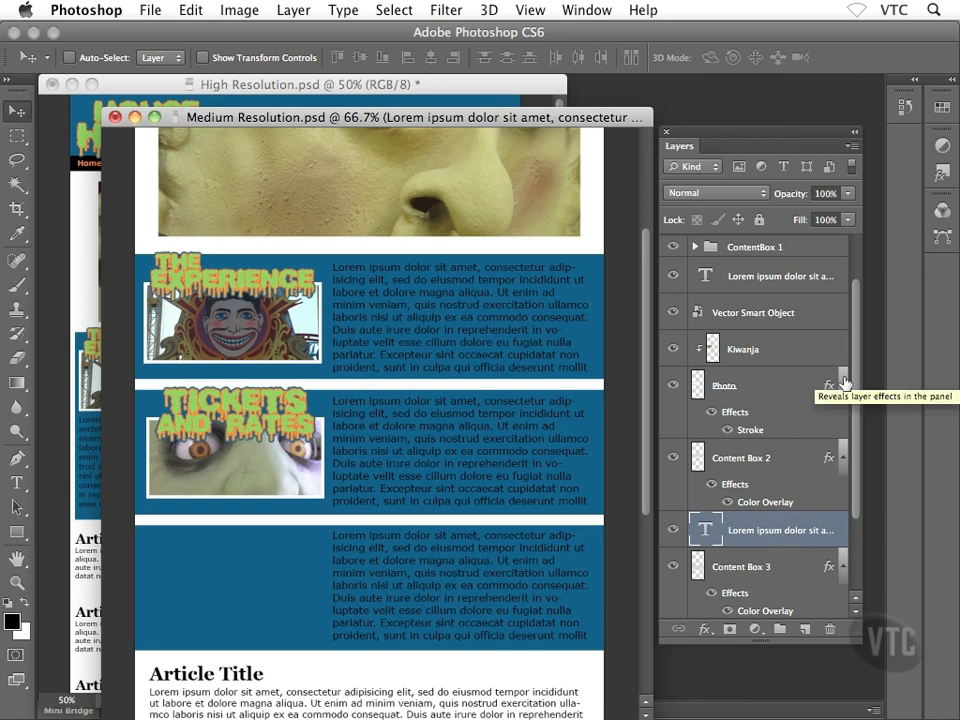
Group the Content Box 2, Photo, Kiwanja, Vector Smart Object and upper lorem ipsum text layers.
{"action": "left_click", "coordinate": [770, 459]}
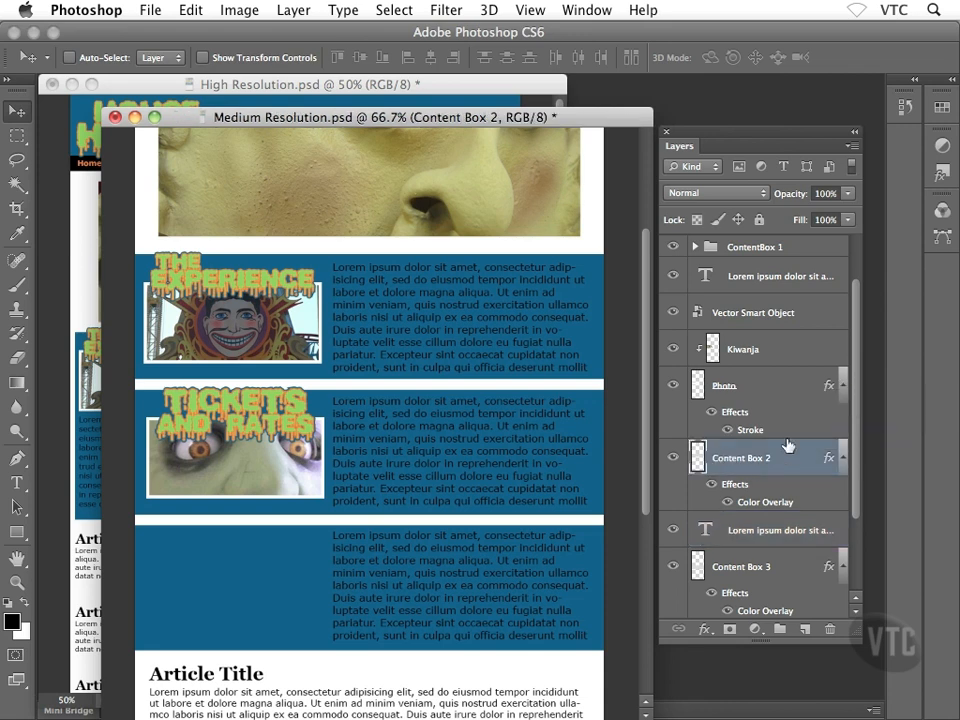
{"action": "left_click", "coordinate": [756, 394], "text": "shift"}
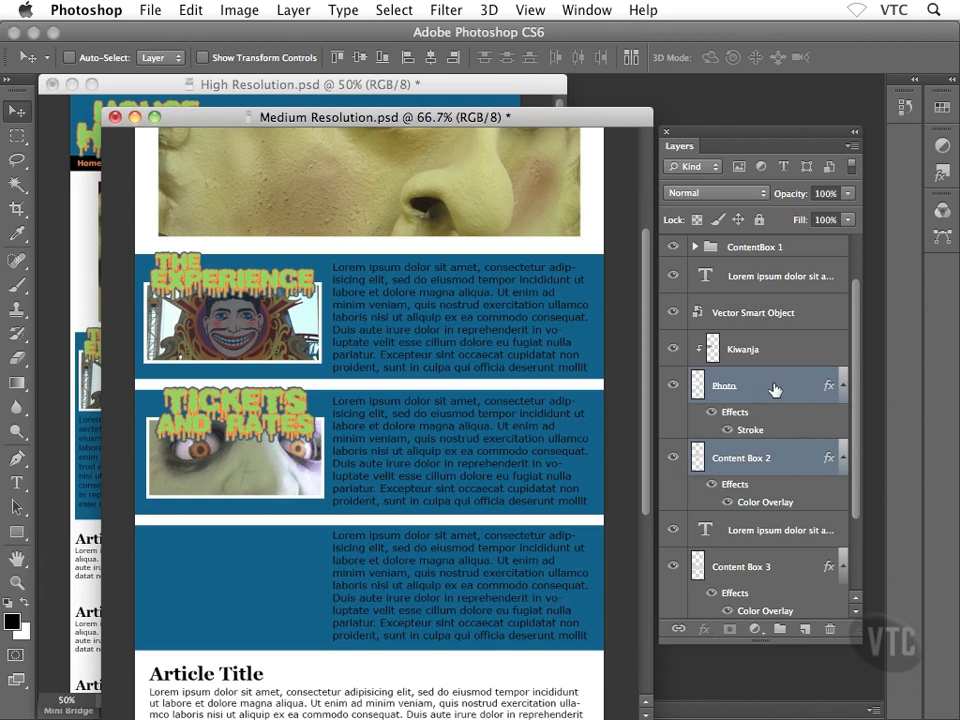
{"action": "left_click", "coordinate": [777, 358], "text": "shift"}
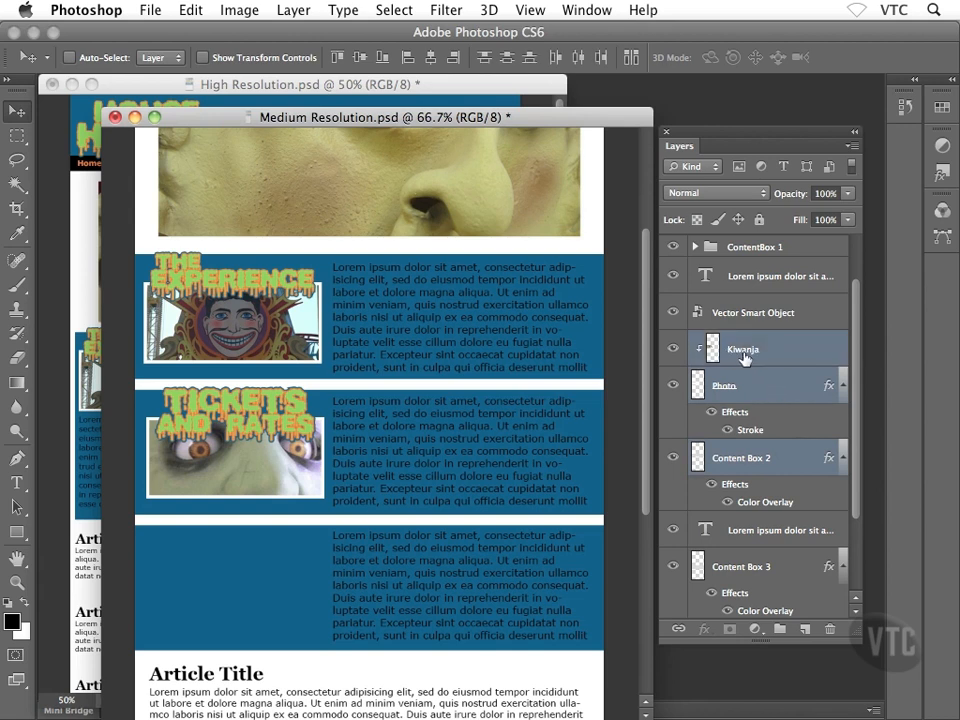
{"action": "left_click", "coordinate": [789, 314], "text": "shift"}
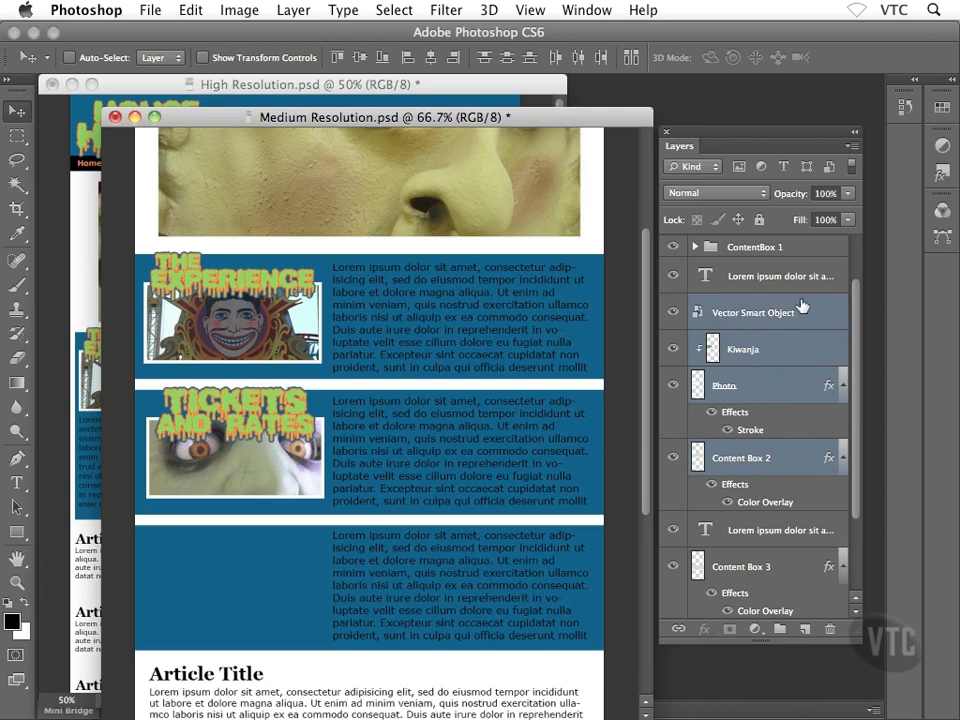
{"action": "left_click", "coordinate": [765, 278], "text": "shift"}
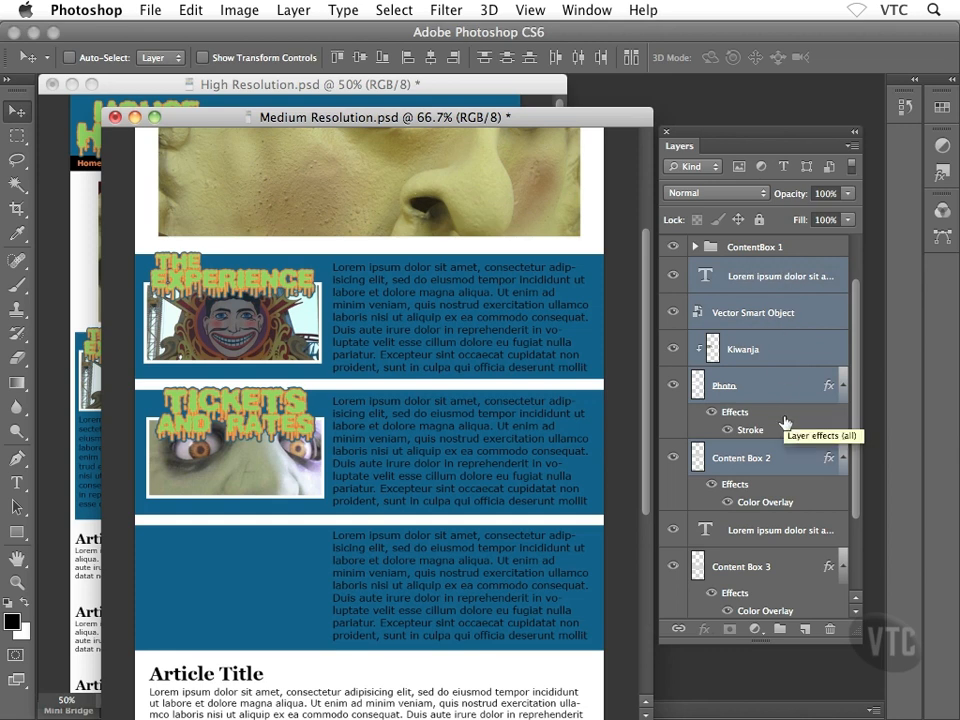
{"action": "key", "text": "super+g"}
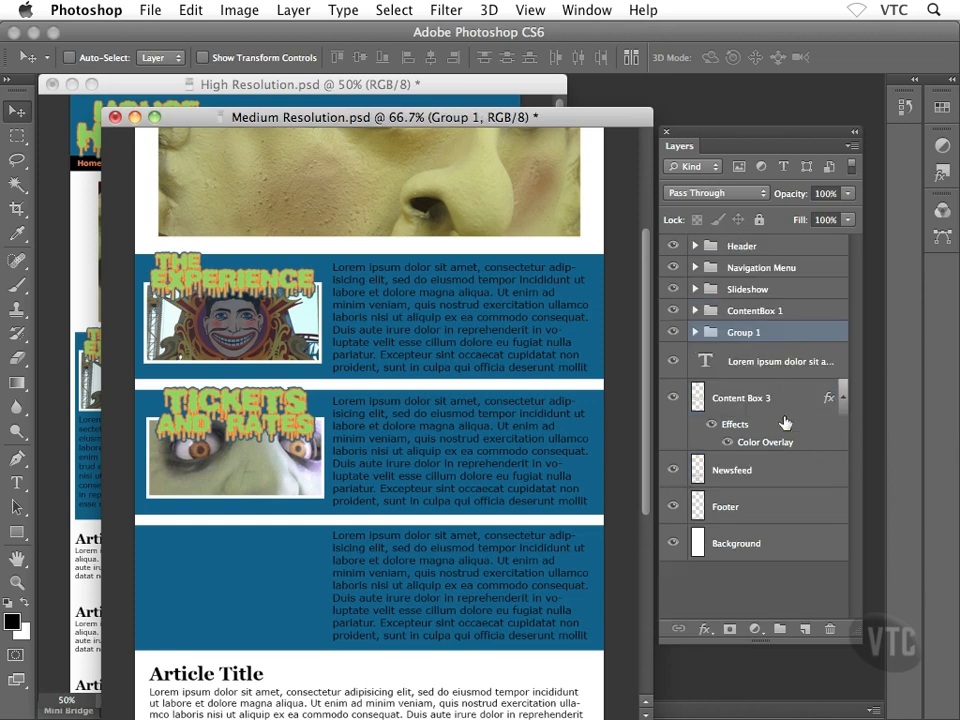
Rename the new layer group as ContentBox 2.
{"action": "double_click", "coordinate": [745, 334]}
{"action": "type", "text": "ContentBox 2"}
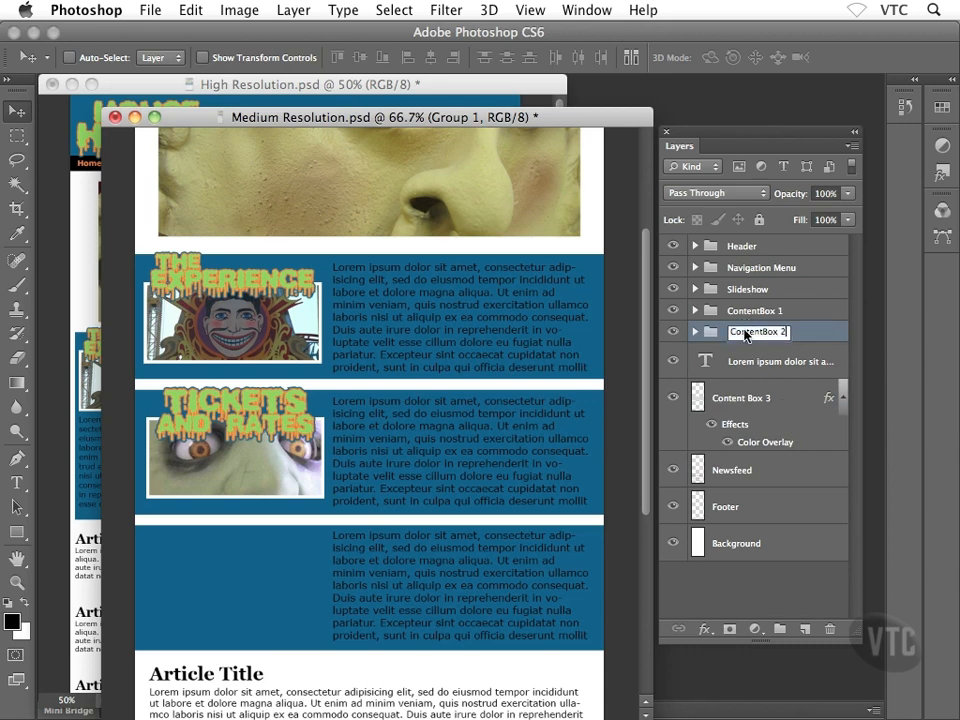
{"action": "key", "text": "Return"}
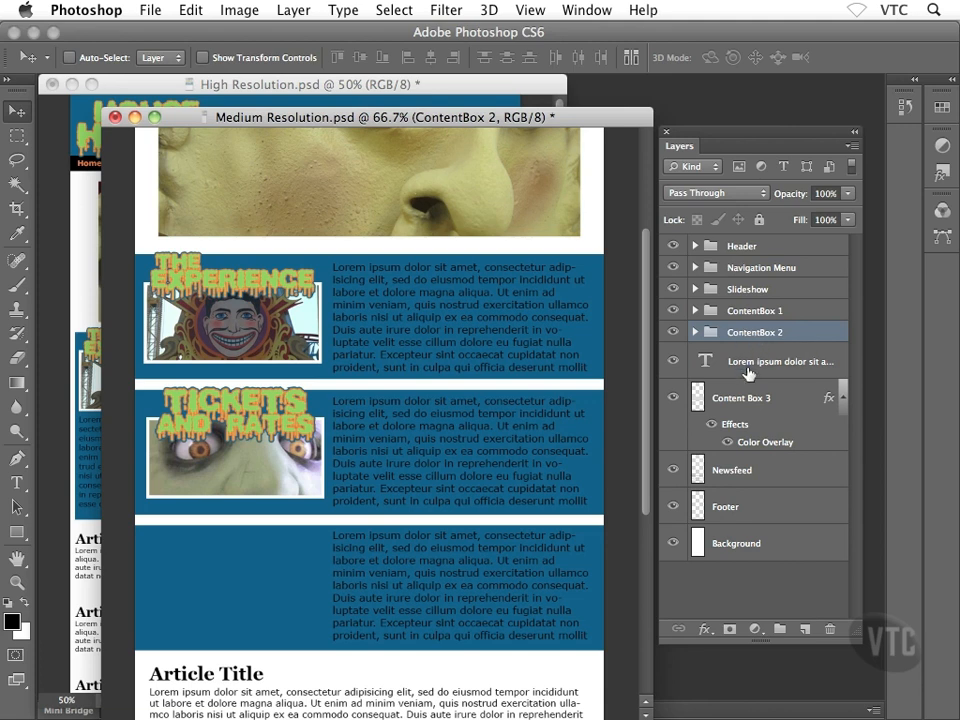
Select the Content Box 3 layer in Medium Resolution.psd, and the Vector Smart Object layer of the Content Box 3 group in High Resolution.psd.
{"action": "left_click", "coordinate": [758, 399]}
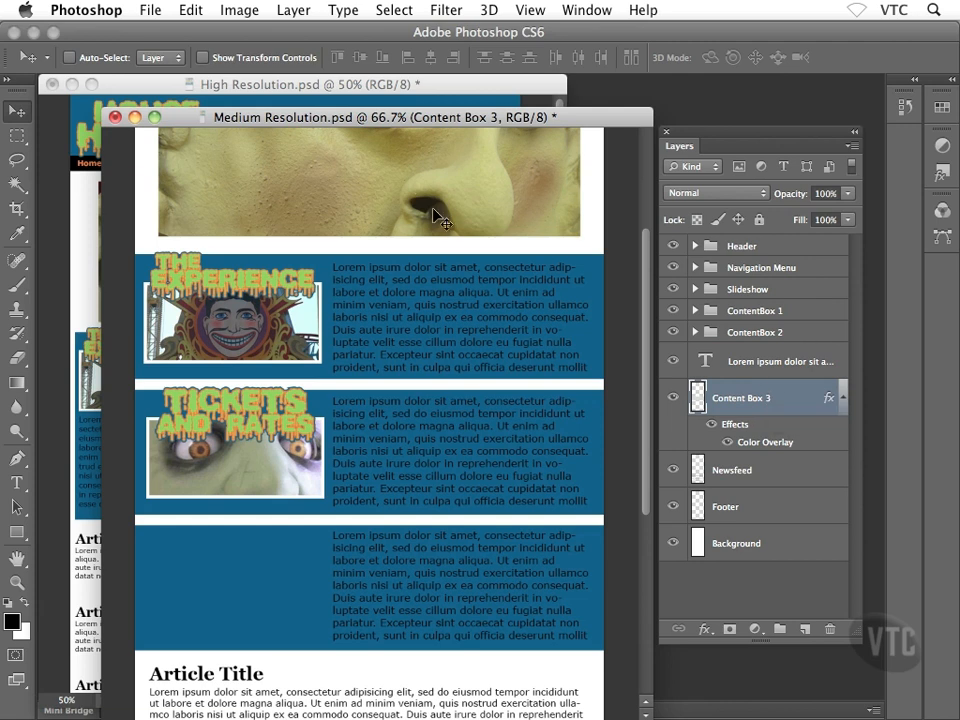
{"action": "left_click_drag", "start_coordinate": [194, 127], "coordinate": [586, 164]}
{"action": "left_click", "coordinate": [408, 273]}
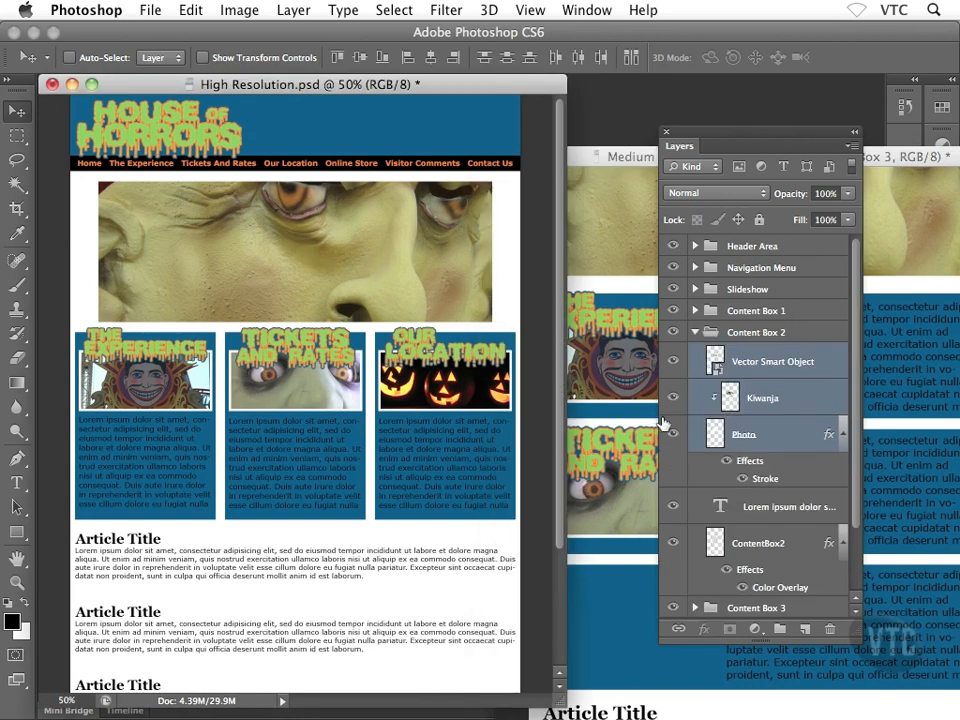
{"action": "left_click", "coordinate": [696, 332]}
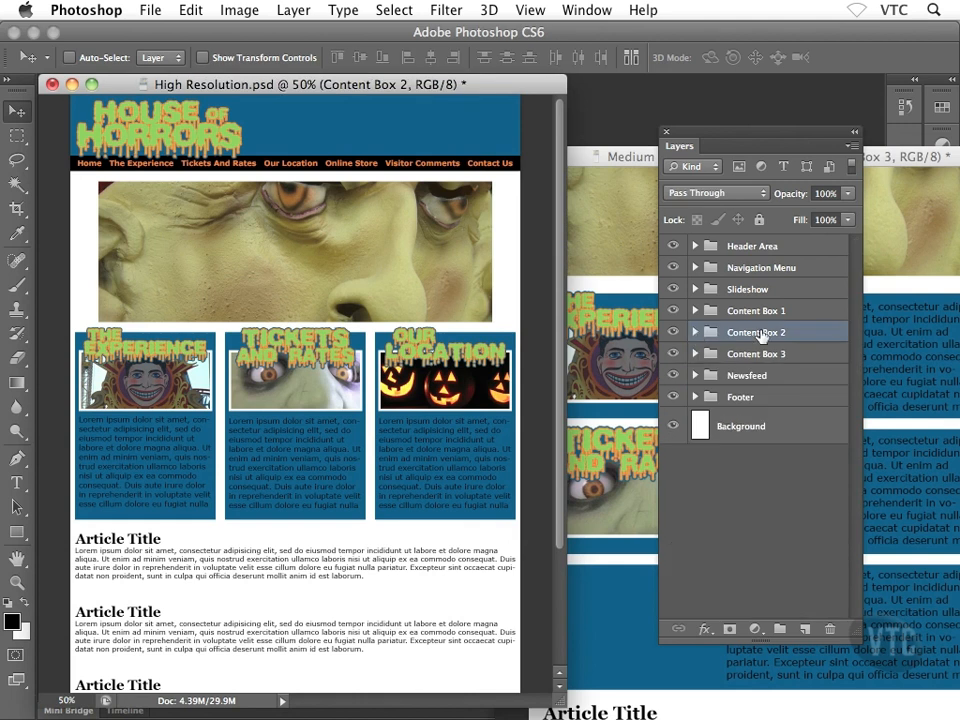
{"action": "left_click", "coordinate": [696, 354]}
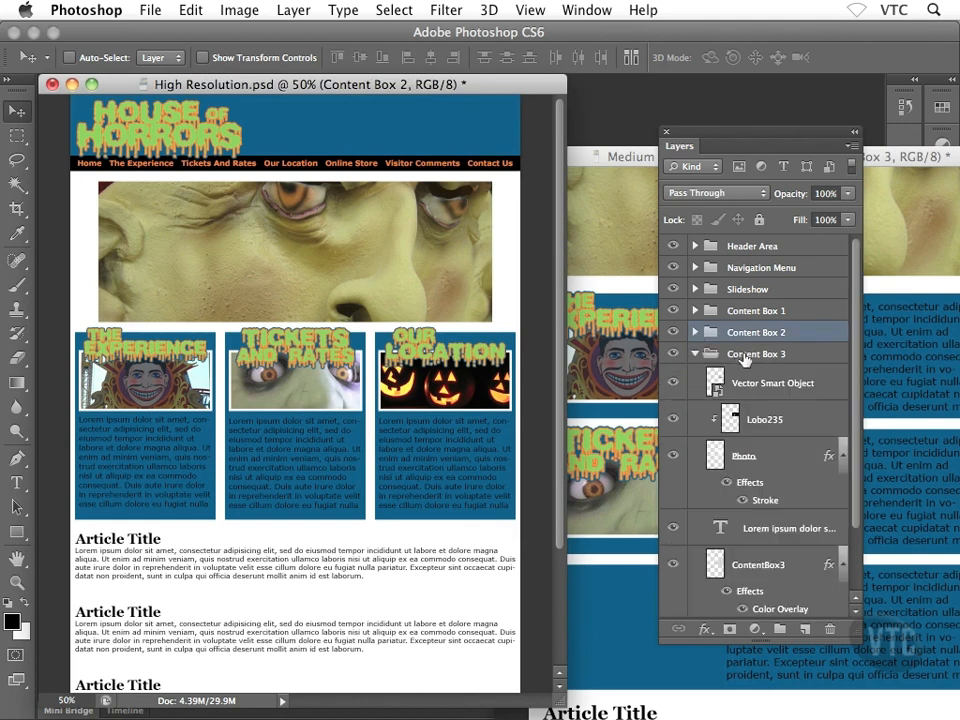
{"action": "left_click", "coordinate": [738, 383]}
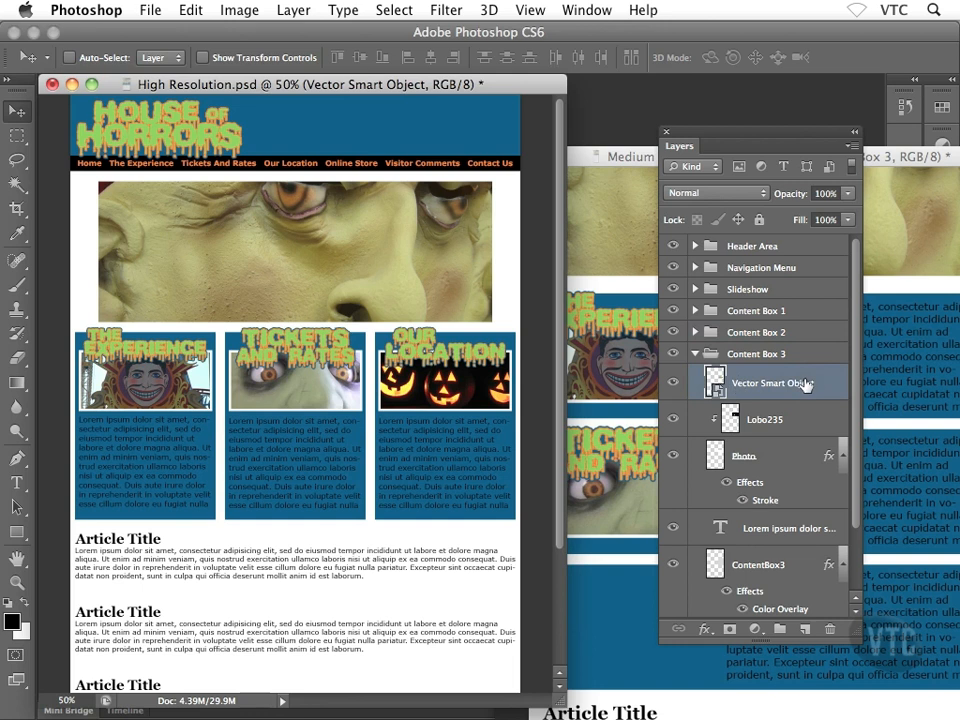
Toggle the visibility of the Vector Smart Object layer off and on to identify its artwork on the page.
{"action": "left_click", "coordinate": [674, 384]}
{"action": "left_click", "coordinate": [674, 385]}
{"action": "left_click", "coordinate": [674, 385]}
{"action": "left_click", "coordinate": [674, 385]}
{"action": "left_click", "coordinate": [674, 385]}
{"action": "left_click", "coordinate": [674, 385]}
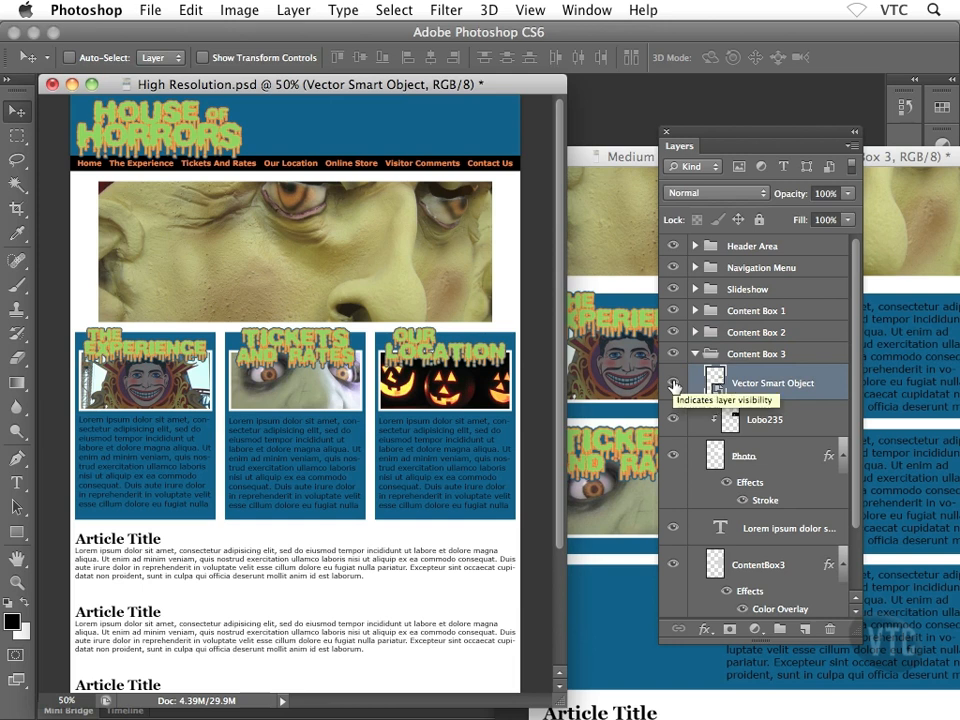
Copy the Vector Smart Object, Lobo235 and Photo layers together into the third blue box of Medium Resolution.psd.
{"action": "left_click", "coordinate": [750, 428], "text": "shift"}
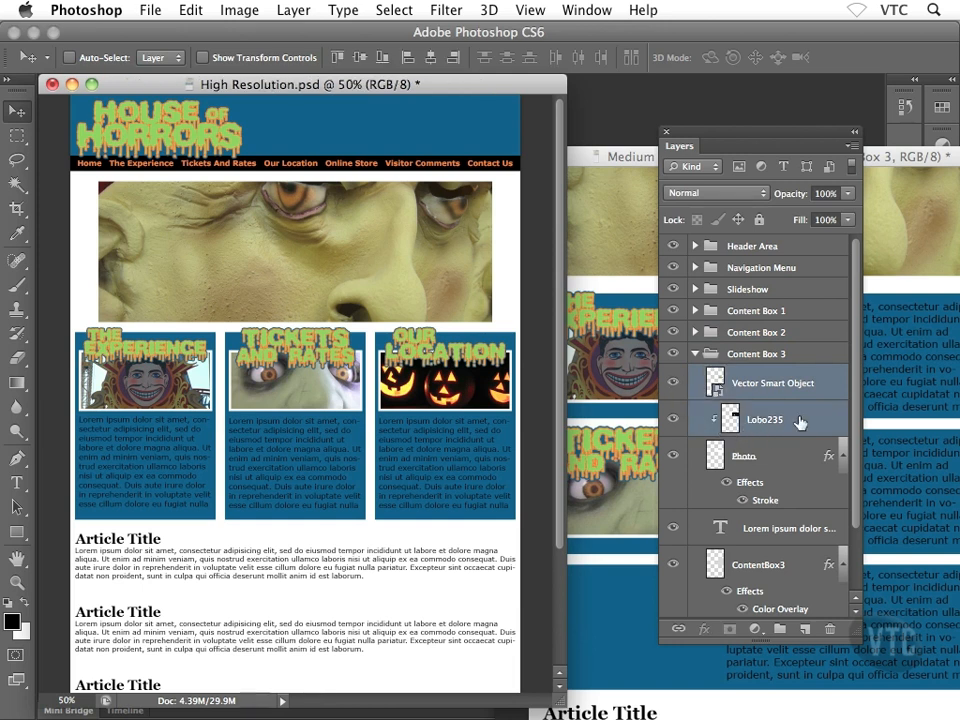
{"action": "left_click", "coordinate": [752, 456], "text": "shift"}
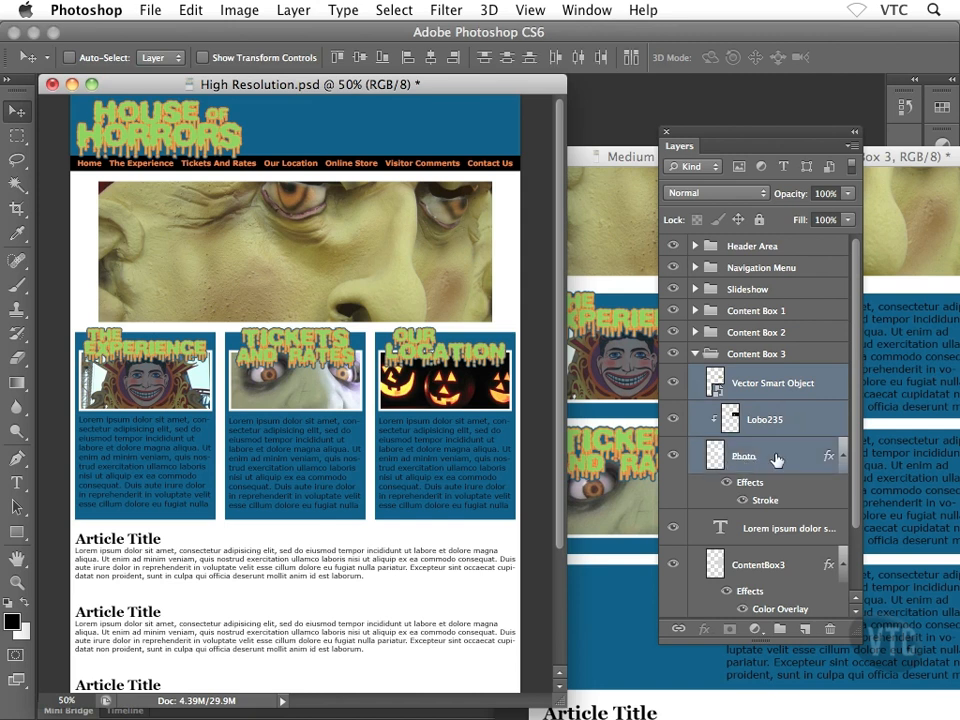
{"action": "left_click_drag", "start_coordinate": [786, 386], "coordinate": [640, 436]}
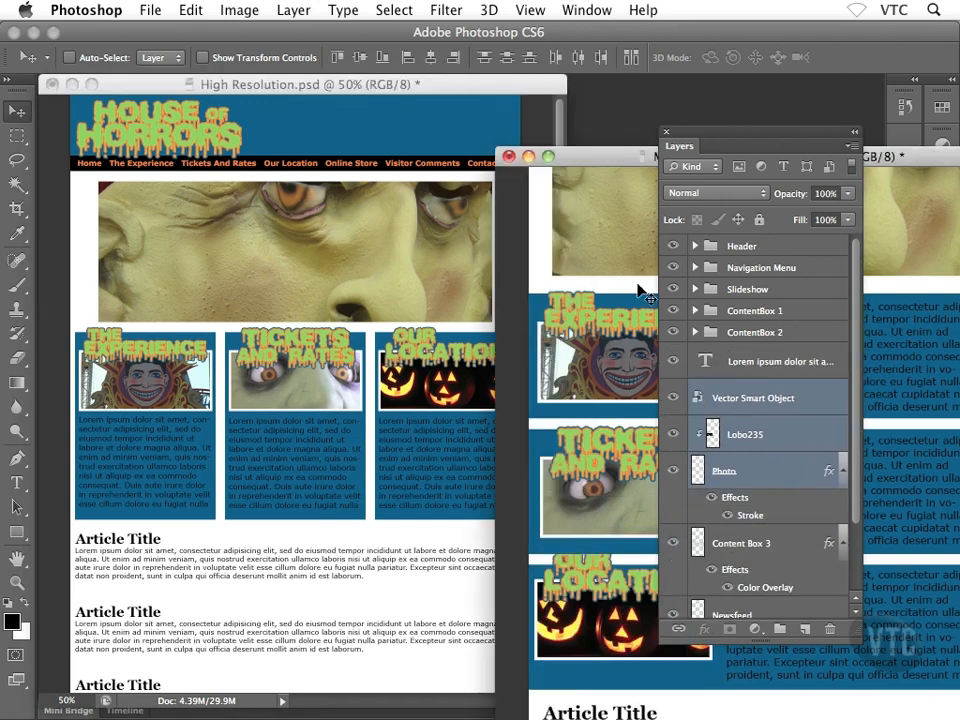
{"action": "left_click_drag", "start_coordinate": [612, 156], "coordinate": [276, 97]}
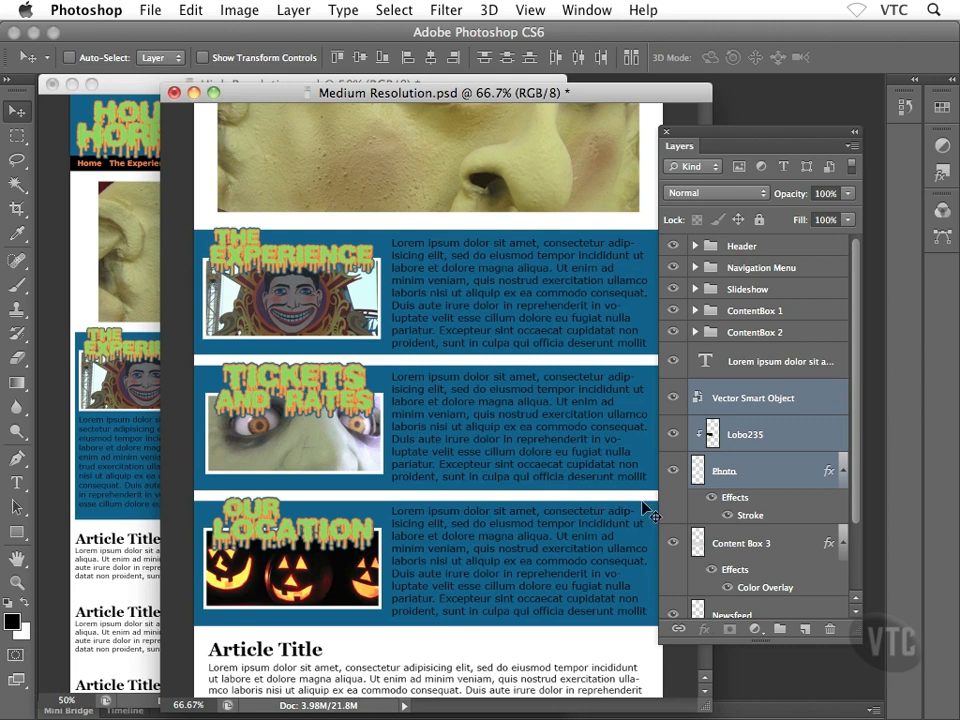
Group the Content Box 3, Photo, Lobo235, Vector Smart Object and lorem ipsum text layers, and name the group ContentBox 3.
{"action": "left_click", "coordinate": [736, 545]}
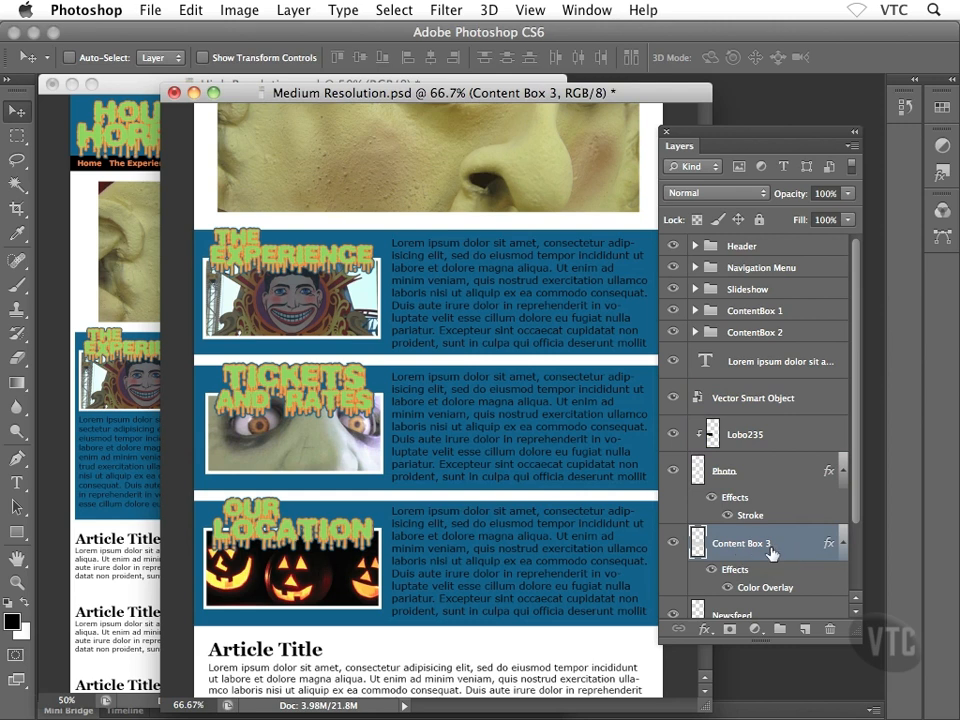
{"action": "left_click", "coordinate": [768, 472], "text": "shift"}
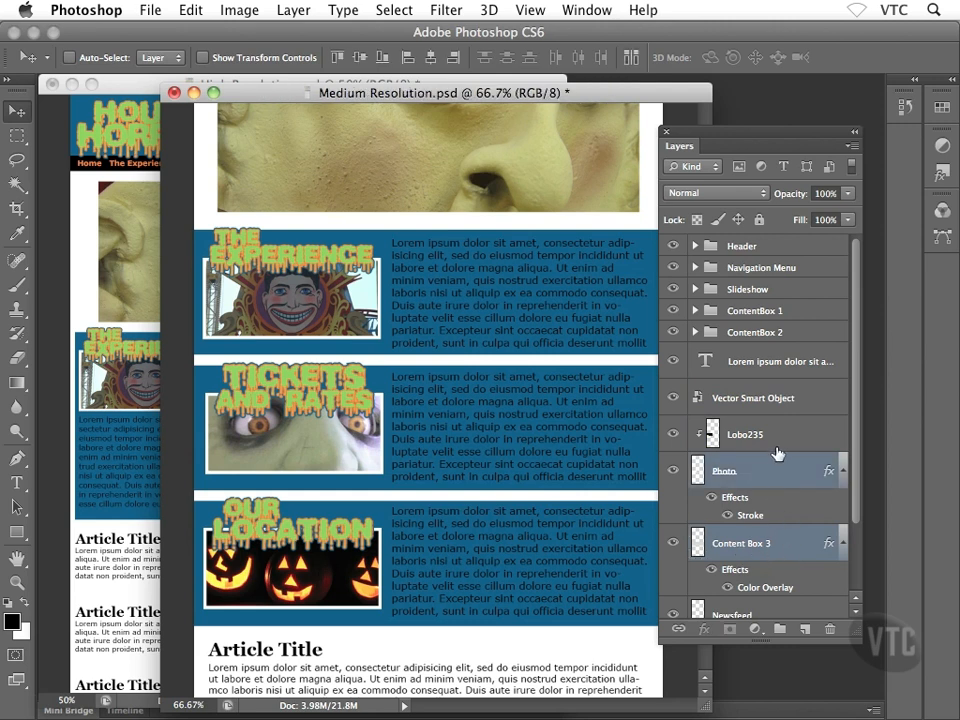
{"action": "left_click", "coordinate": [778, 445], "text": "shift"}
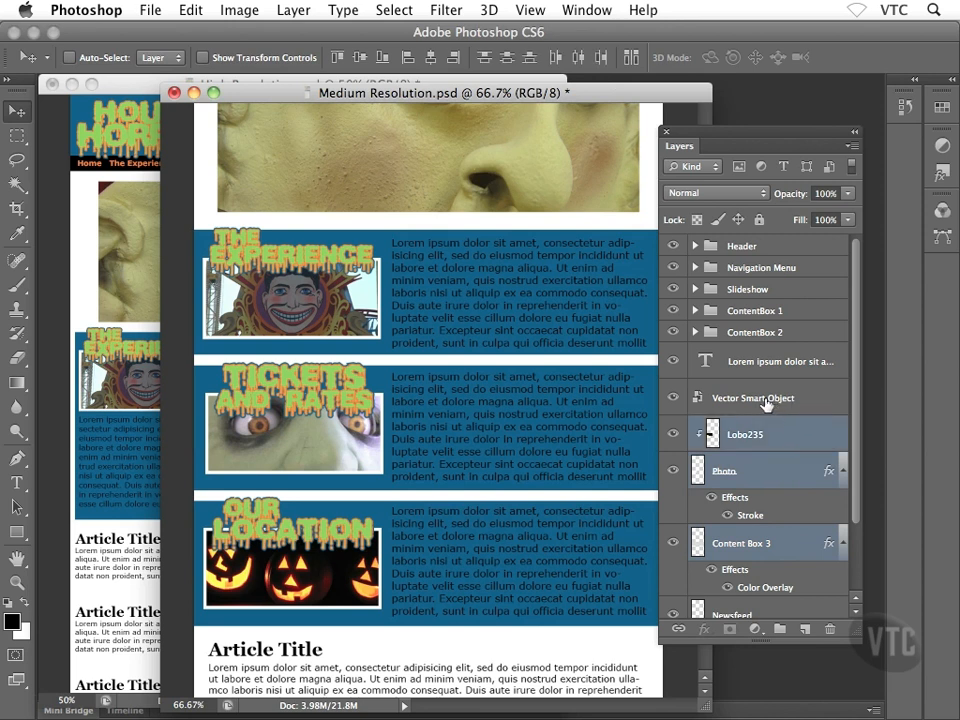
{"action": "left_click", "coordinate": [760, 402], "text": "shift"}
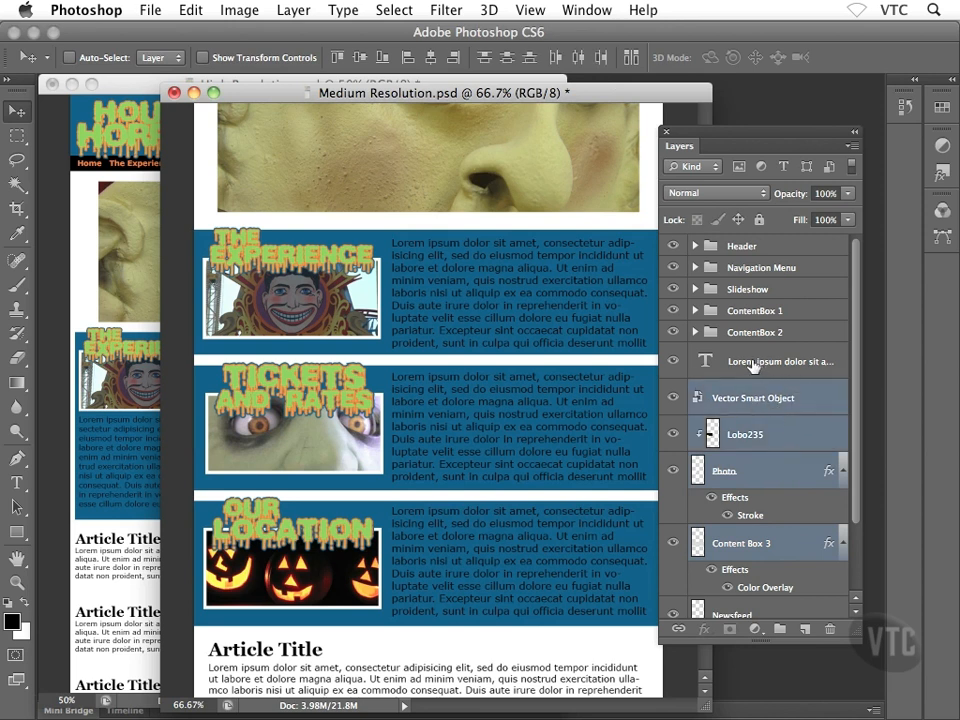
{"action": "left_click", "coordinate": [752, 364], "text": "shift"}
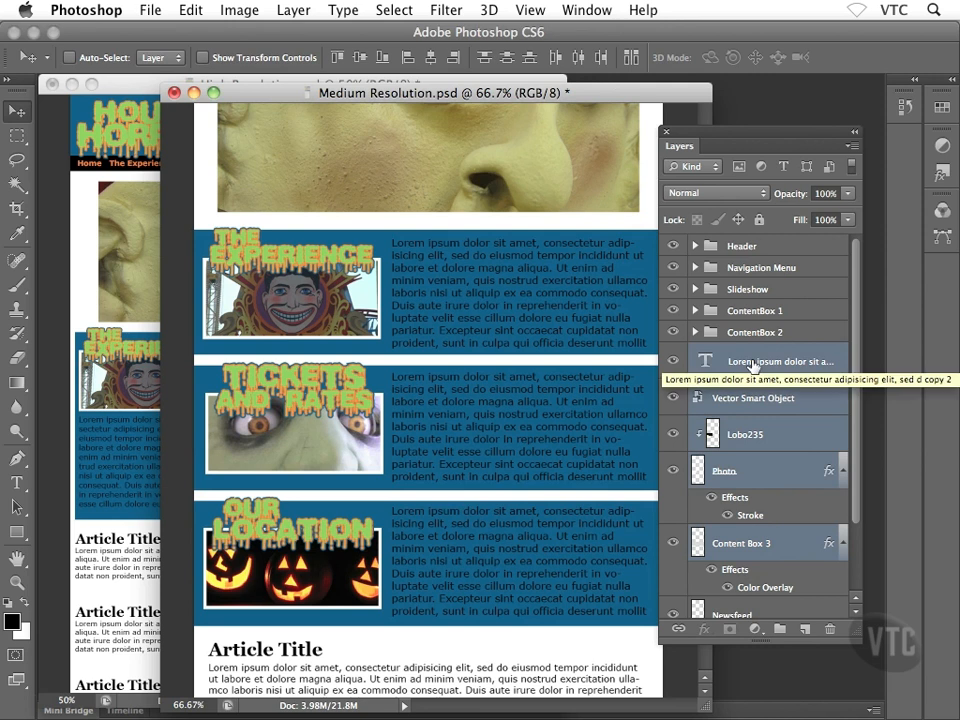
{"action": "key", "text": "super+g"}
{"action": "double_click", "coordinate": [743, 354]}
{"action": "type", "text": "ContentBox 3"}
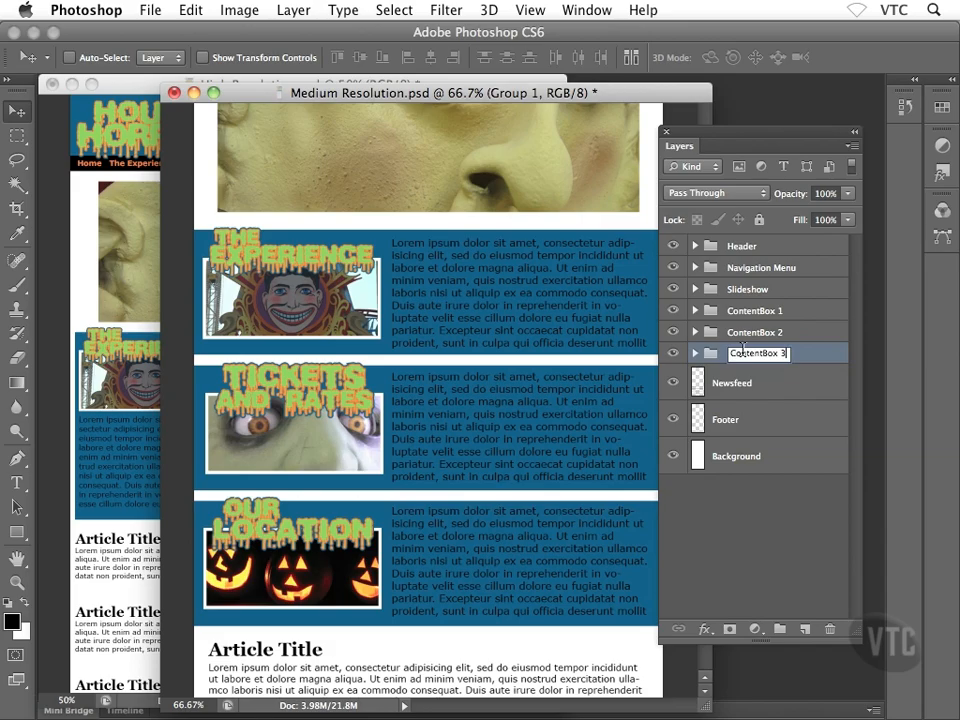
{"action": "key", "text": "Return"}
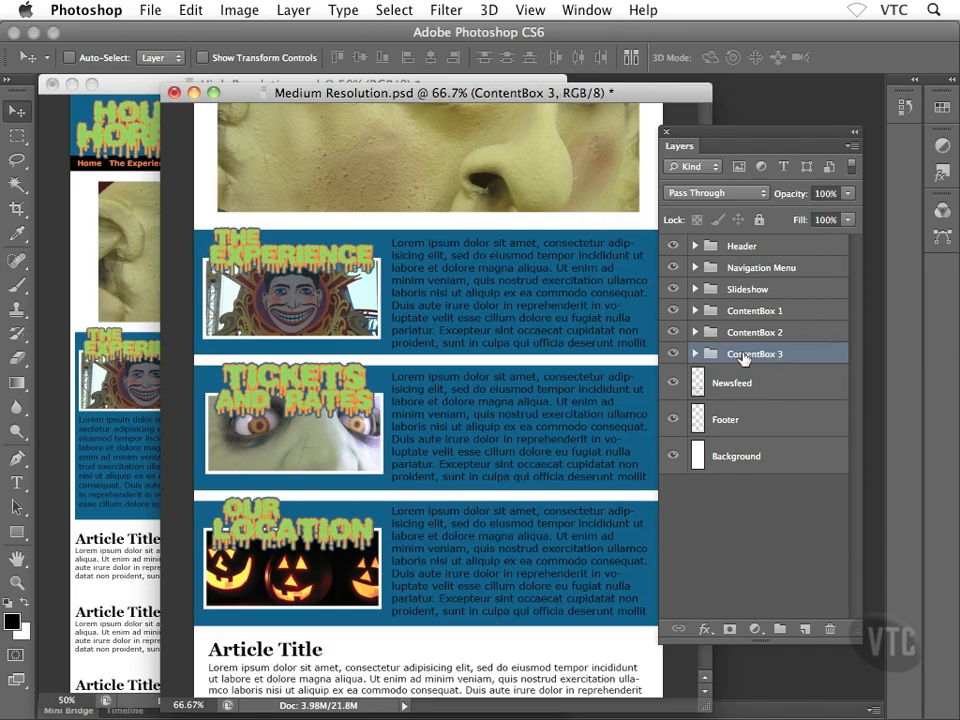